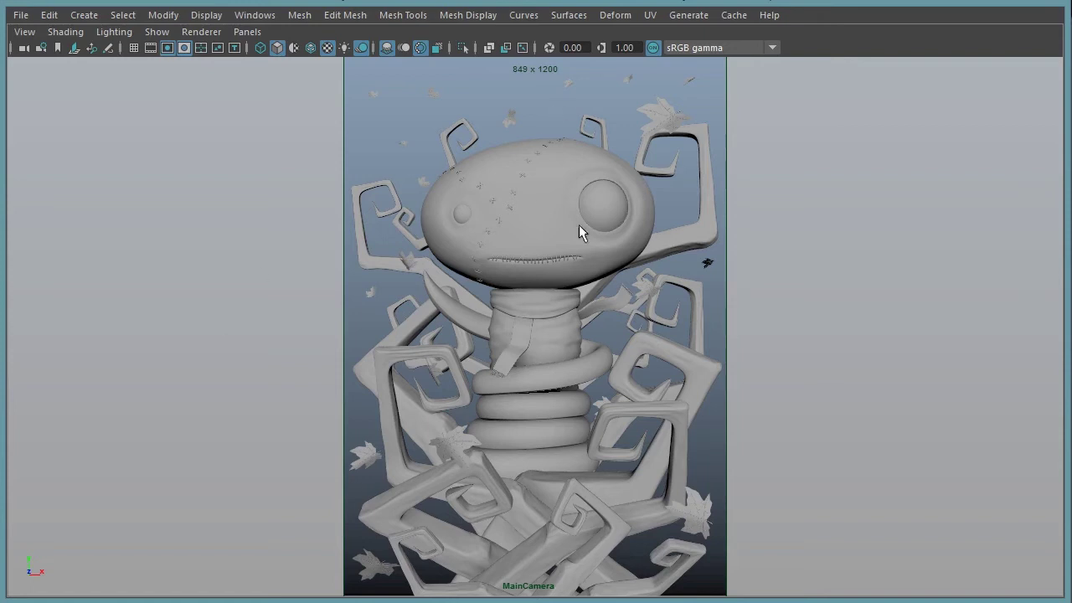
Dock the Render View on the right and render MainCamera with mental ray at 849 x 1200.
left_click(266, 15)
mouse_move(298, 107)
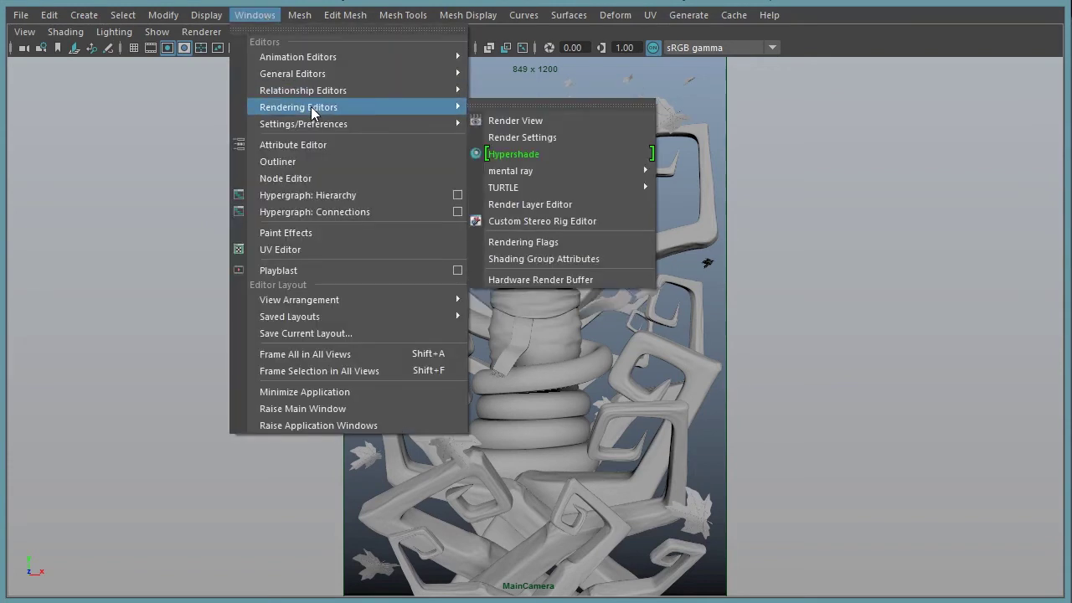
left_click(512, 124)
left_click_drag(334, 30, 879, 41)
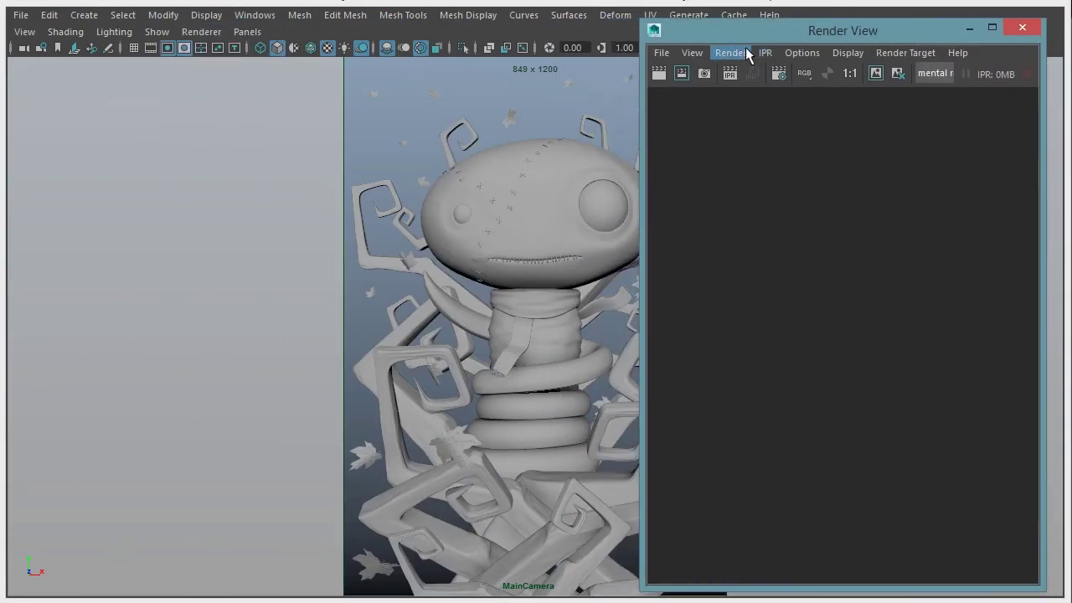
left_click(730, 52)
left_click(960, 192)
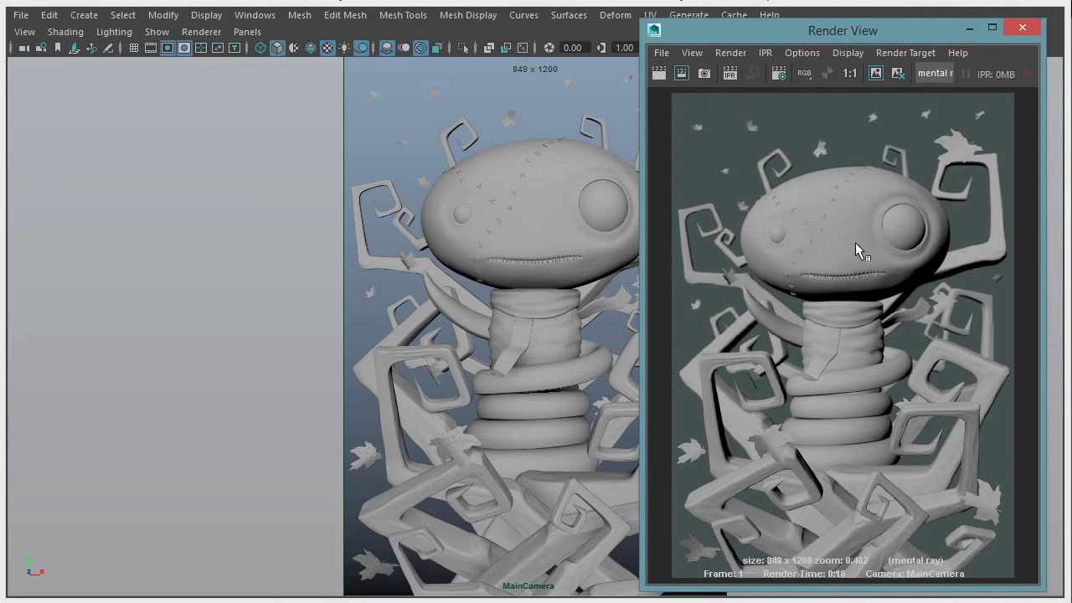
Select the head mesh, frame the view, and minimize the Render View.
left_click(536, 205)
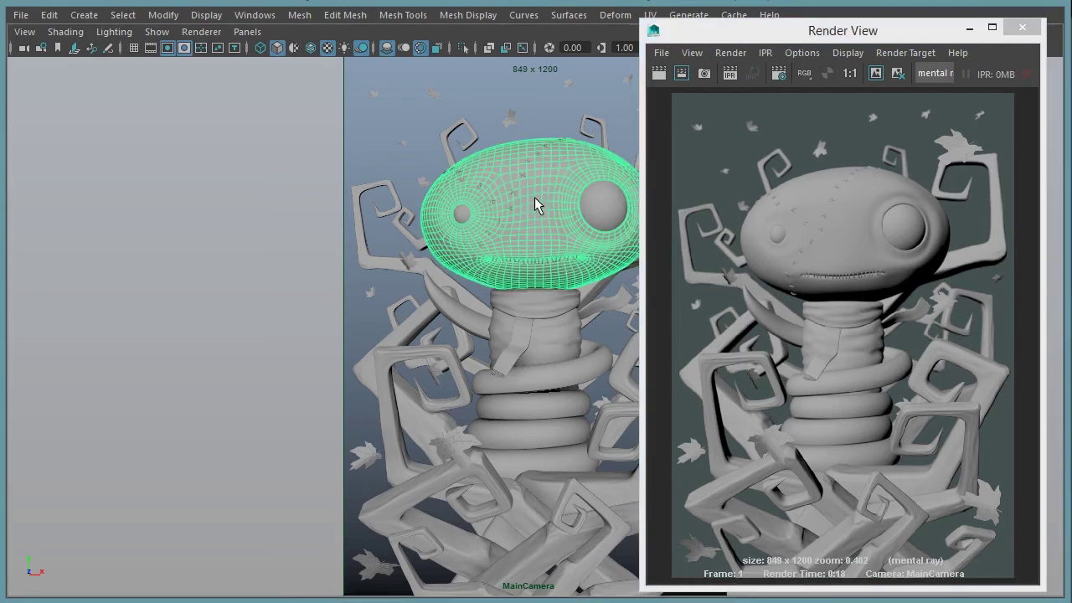
right_click(534, 198)
key("a")
left_click(969, 28)
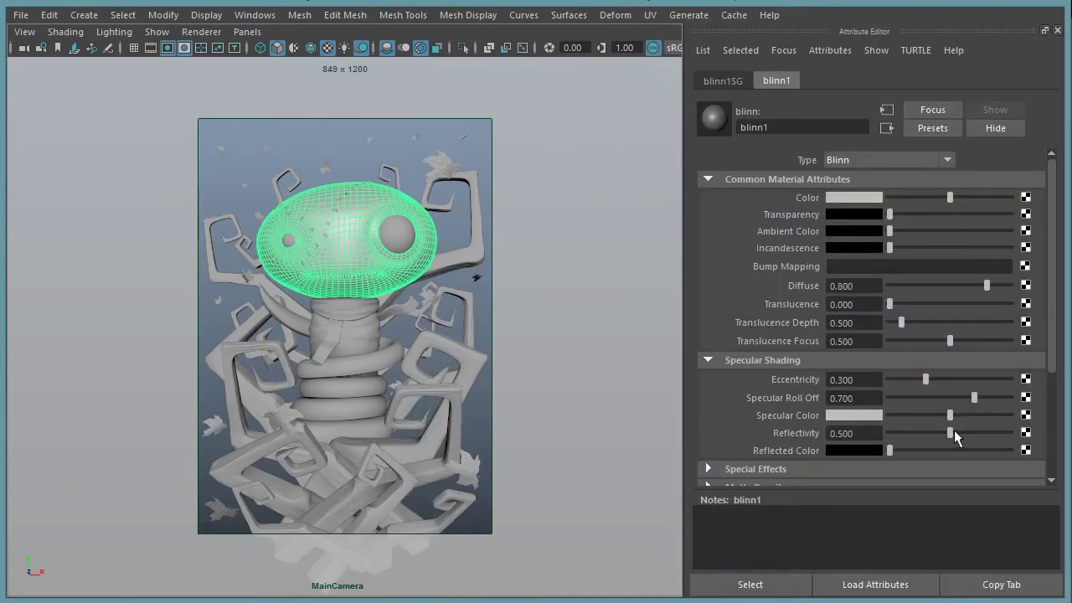
left_click(617, 248)
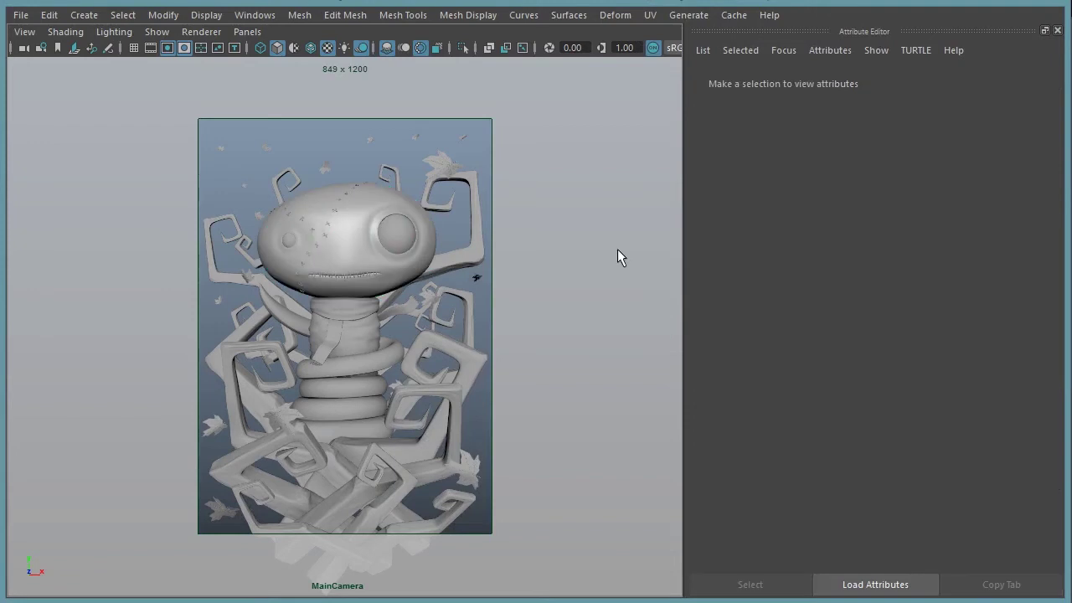
left_click(351, 252)
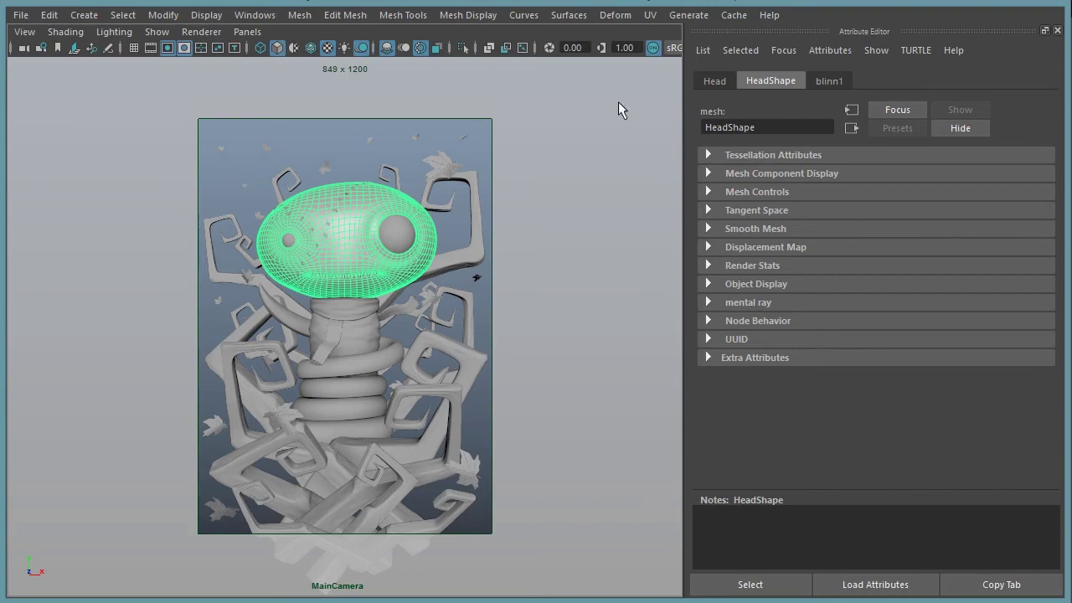
Show the head's blinn1 material with Common Material Attributes and Specular Shading collapsed.
left_click(821, 81)
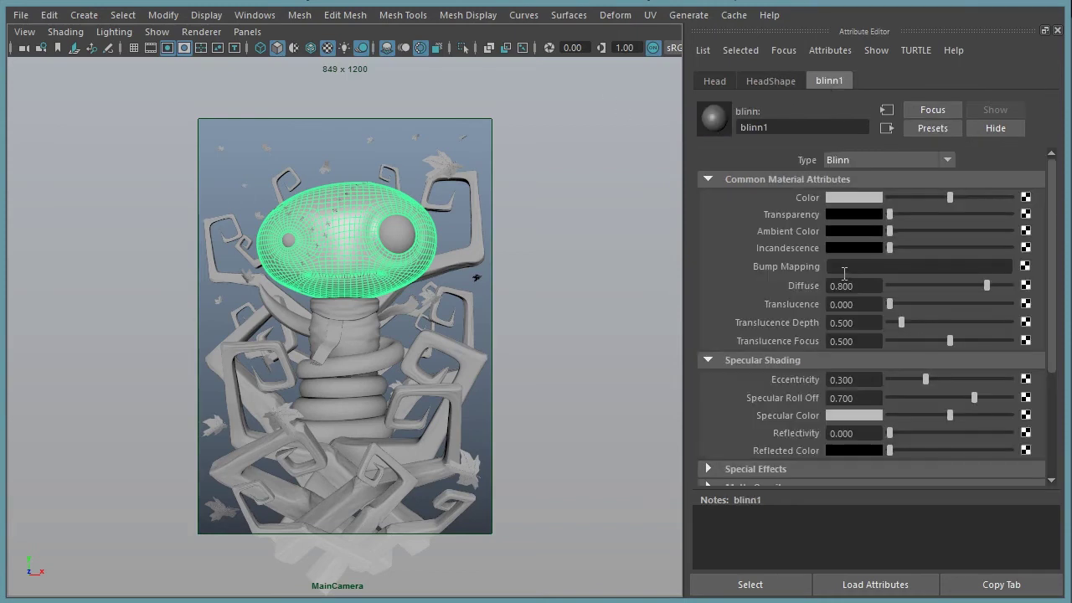
left_click(763, 178)
left_click(763, 199)
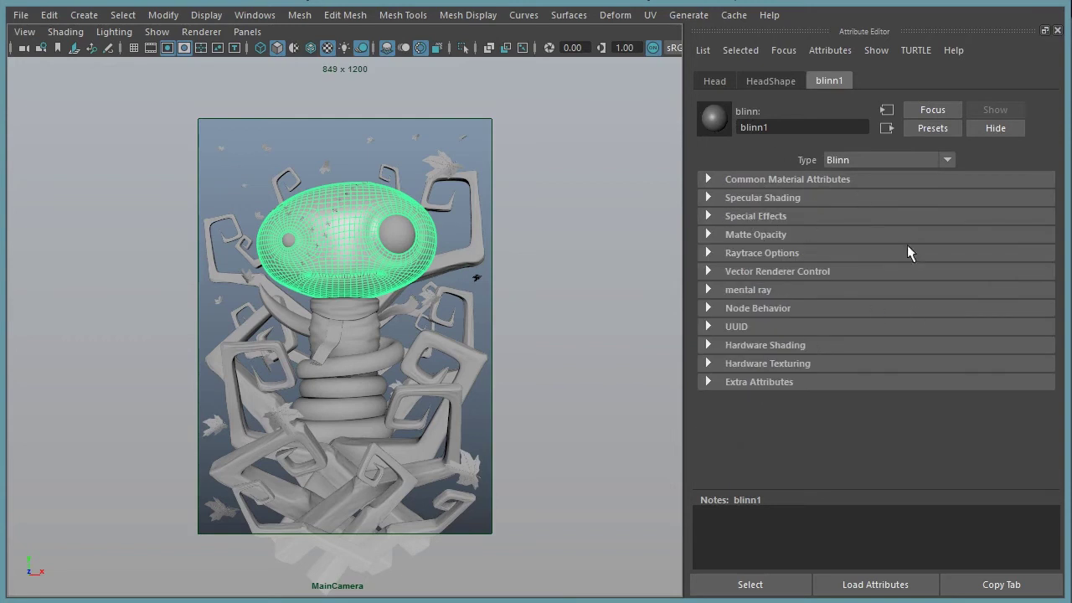
Connect a new File texture to blinn1SG's Displacement mat. slot.
left_click(886, 129)
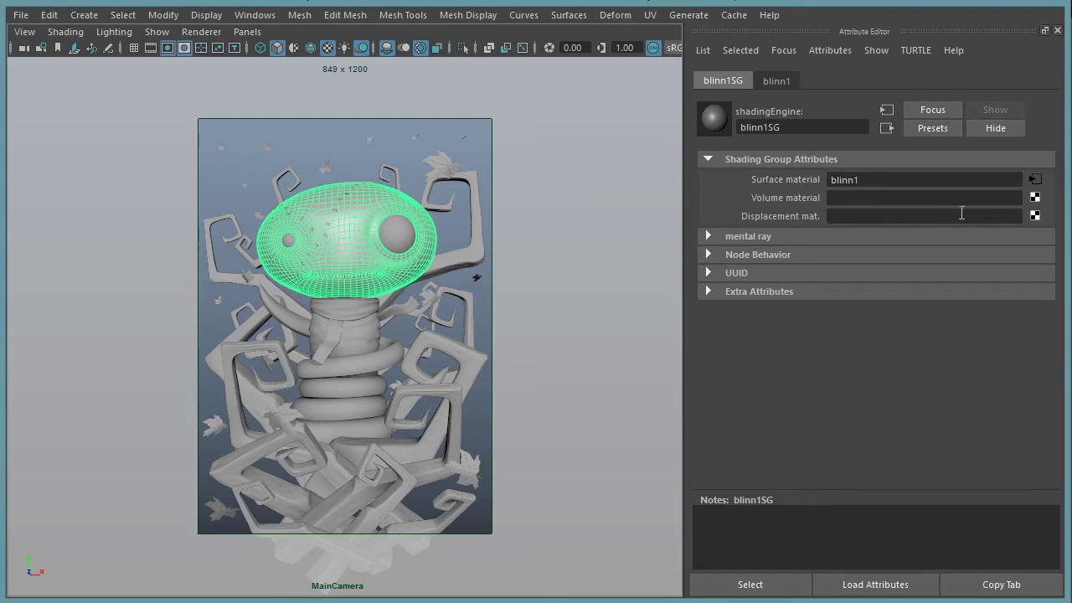
left_click(1035, 215)
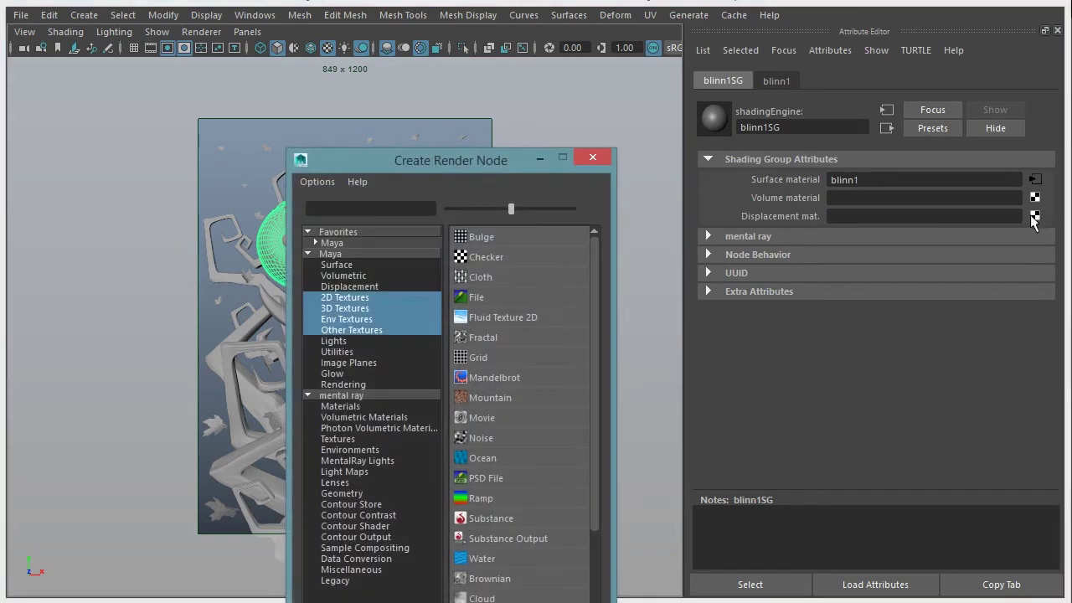
left_click(519, 297)
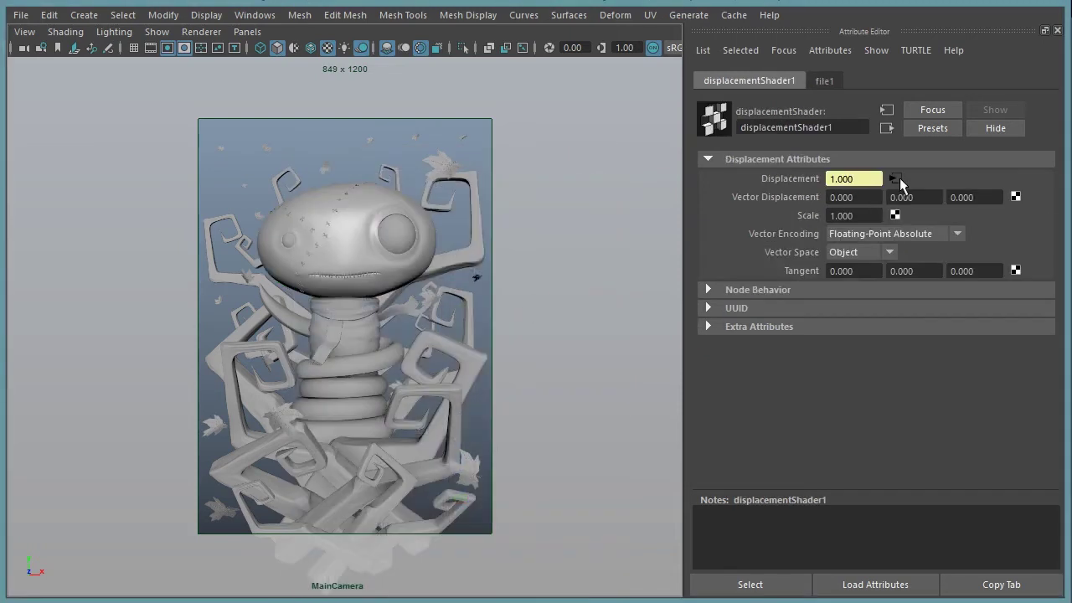
Load Textures/DreamerMain_Disp.tif into file1 and return to displacementShader1.
left_click(827, 81)
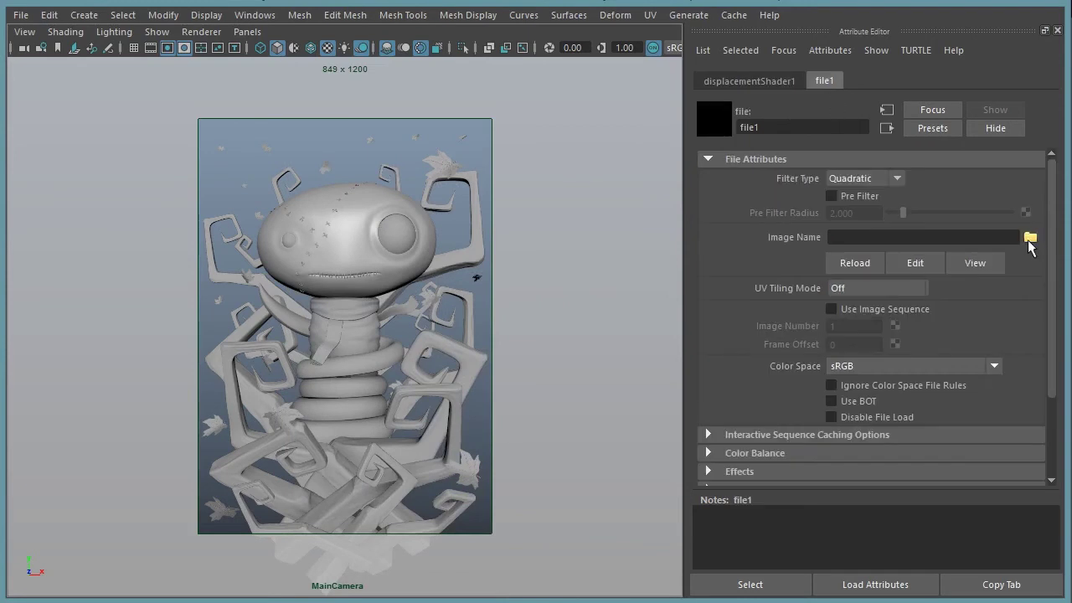
left_click(1030, 237)
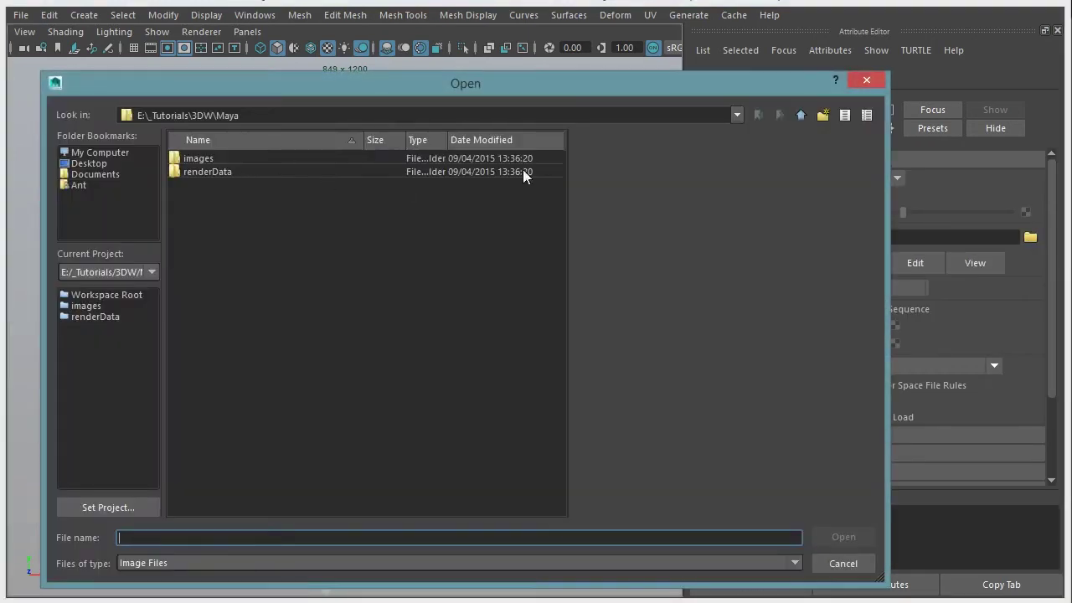
left_click(801, 115)
double_click(207, 182)
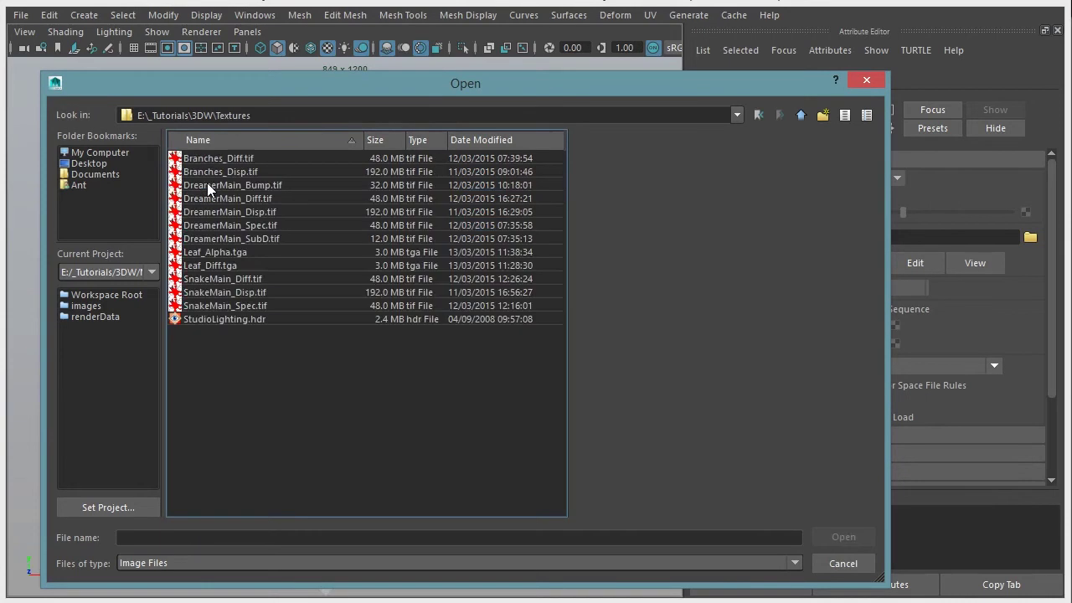
left_click(254, 212)
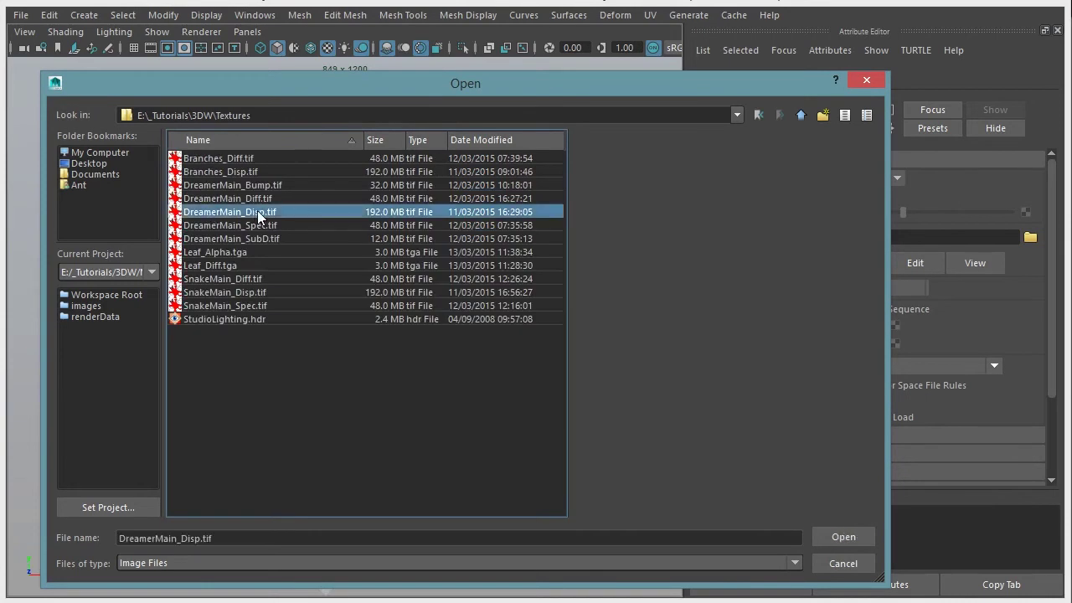
double_click(257, 210)
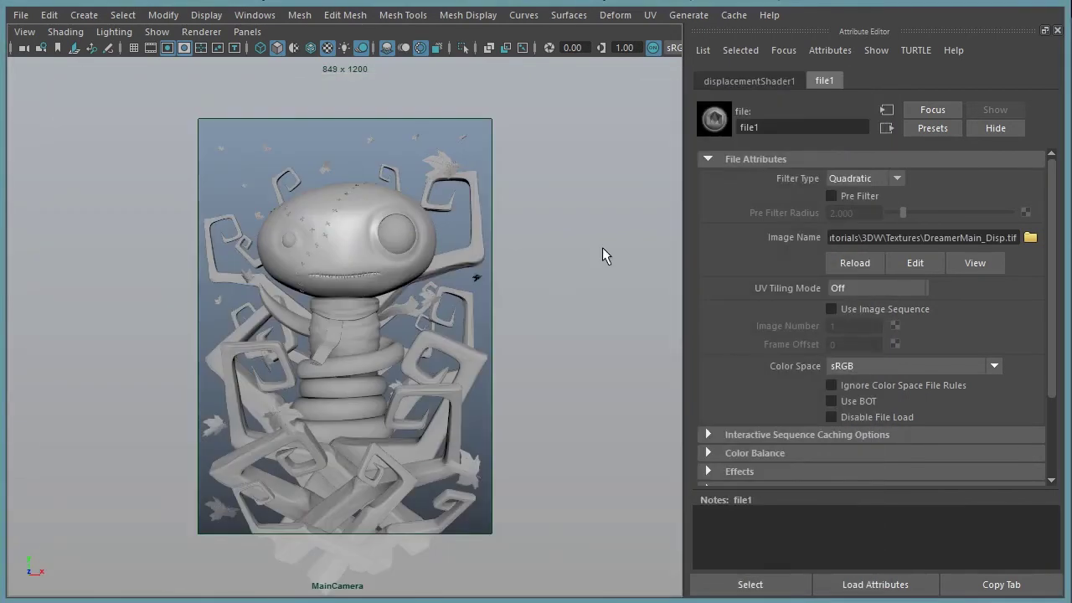
left_click(887, 127)
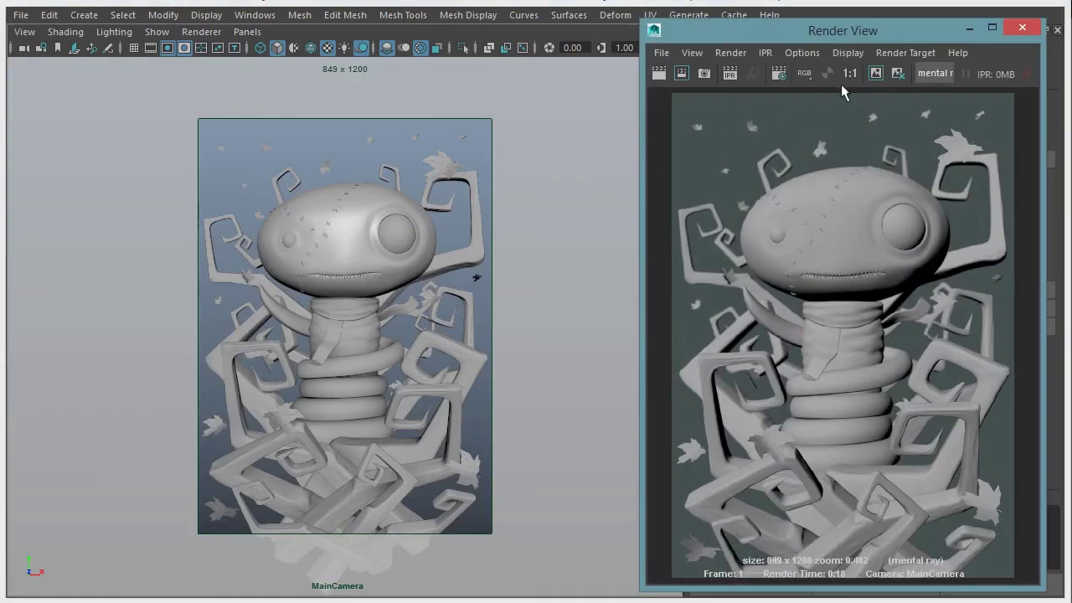
Re-render MainCamera with displacement and compare it at 1:1 against the earlier render.
left_click(875, 74)
left_click(660, 77)
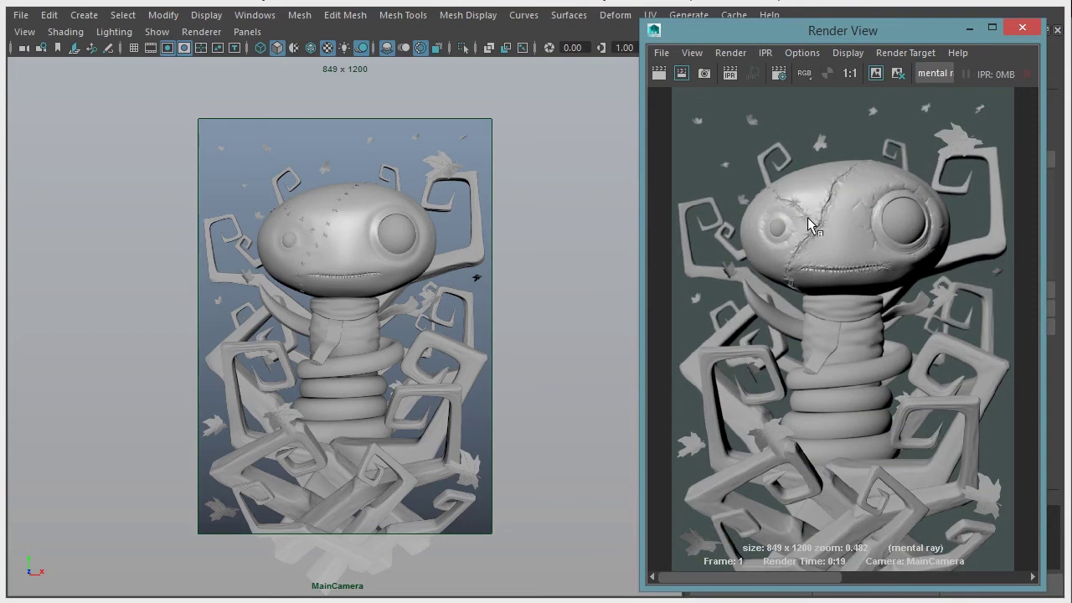
left_click(849, 74)
middle_click_drag(838, 169, 832, 315, "alt")
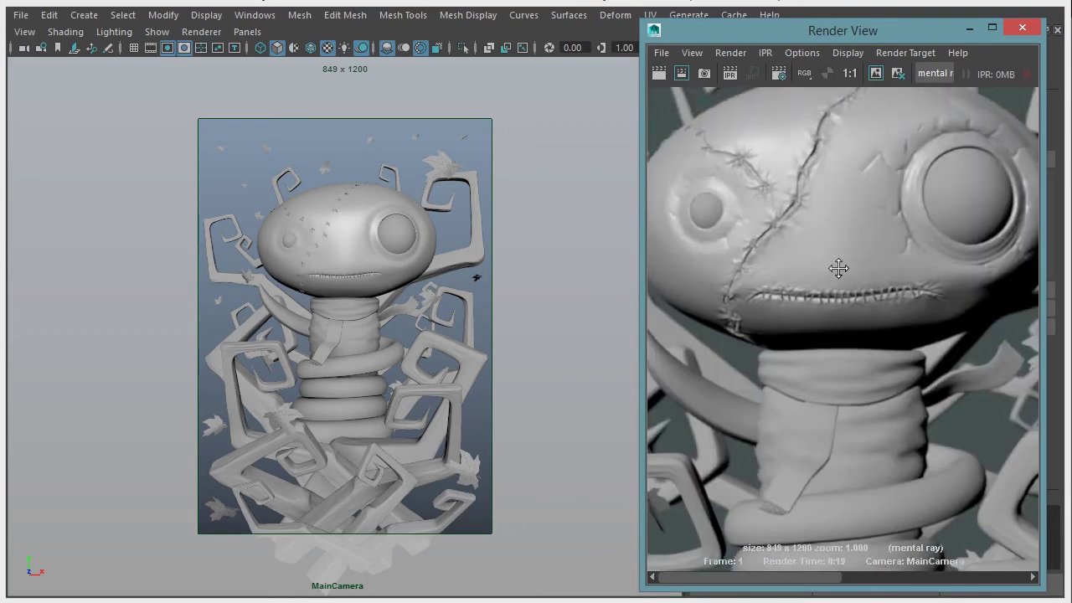
mouse_move(833, 577)
left_mouse_down()
mouse_move(986, 576)
mouse_move(771, 596)
left_mouse_up()
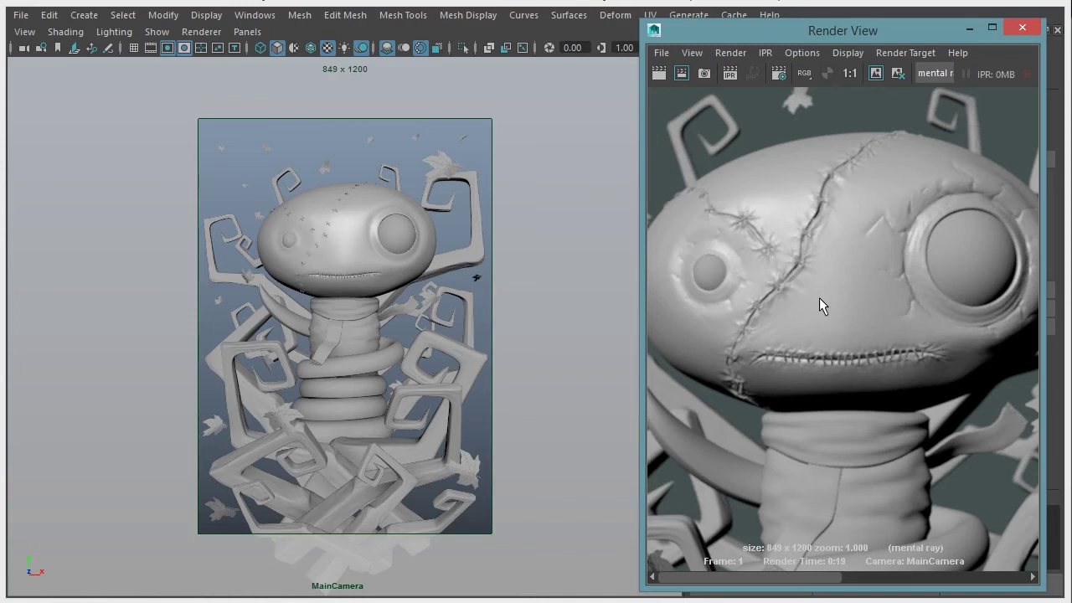
left_click(879, 75)
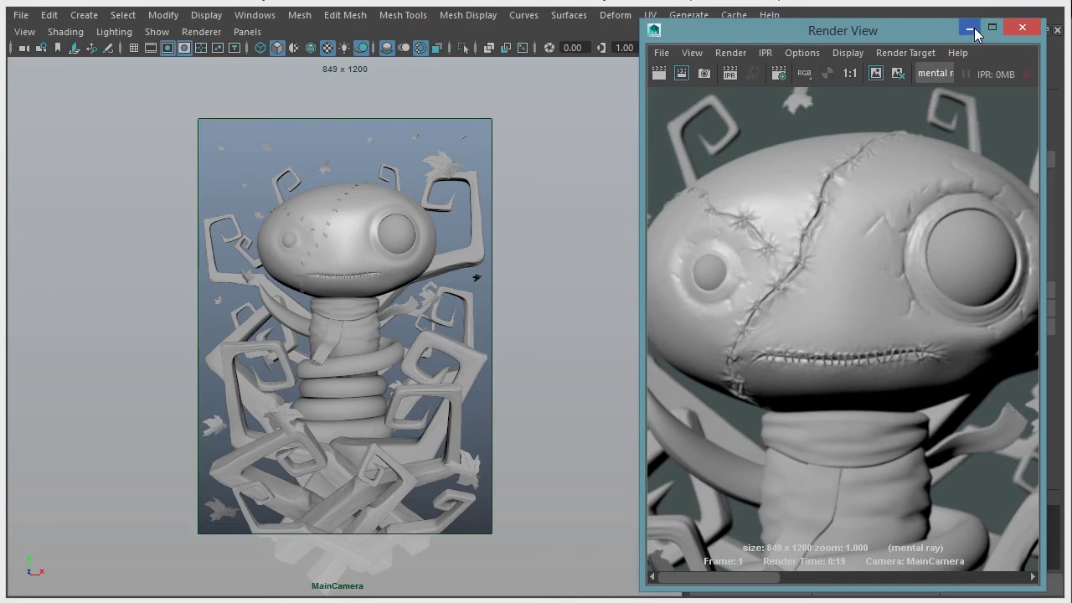
Minimize the Render View and reselect the Head mesh to show its material.
left_click(971, 31)
left_click(561, 224)
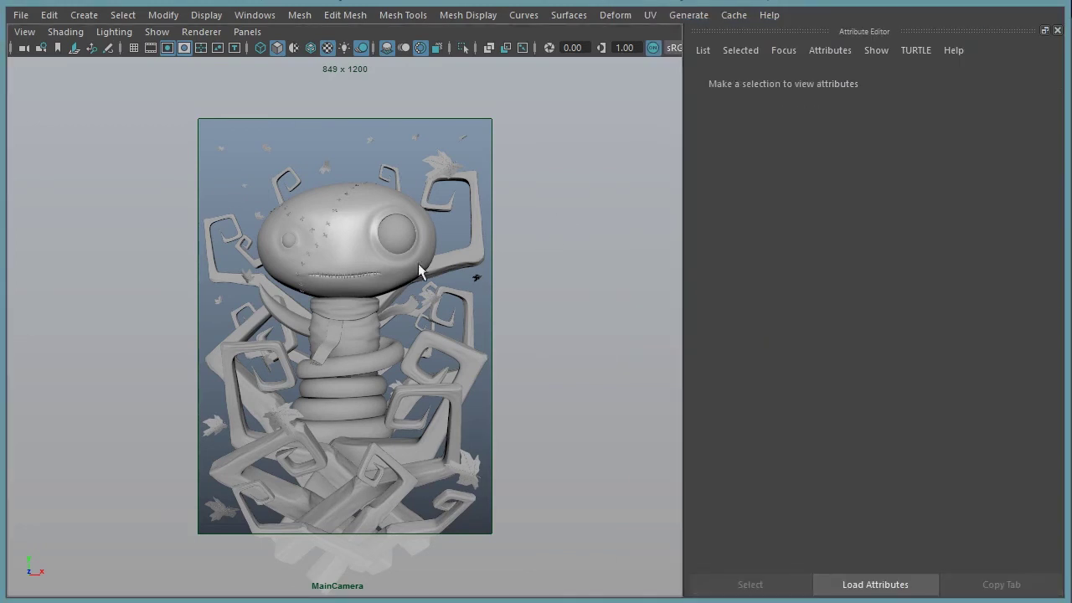
left_click(344, 238)
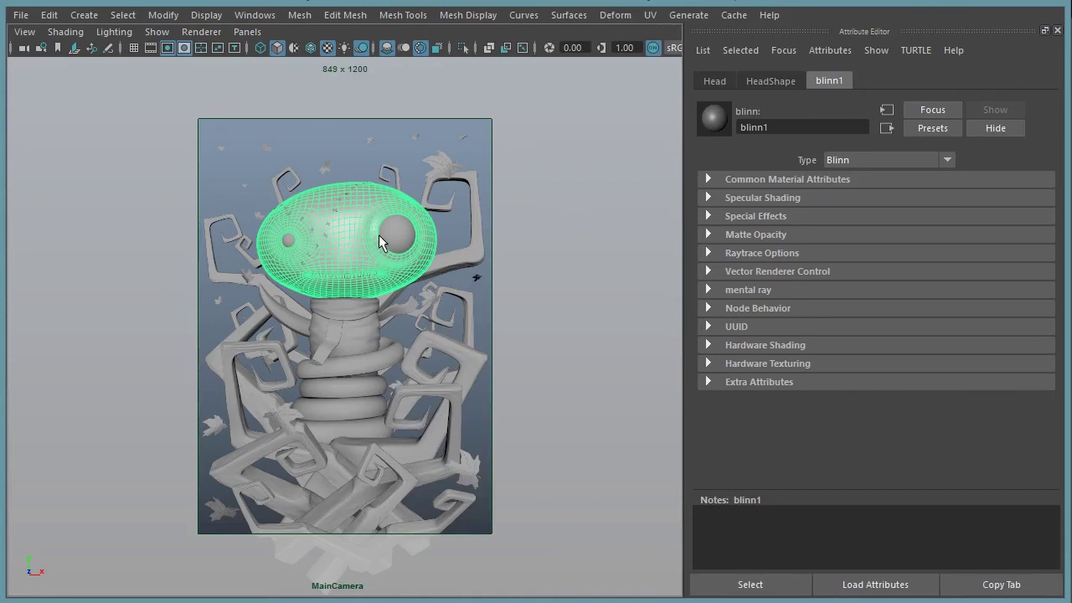
Create mentalraySubdivApprox1 for the head in the mental ray Approximation Editor.
left_click(253, 16)
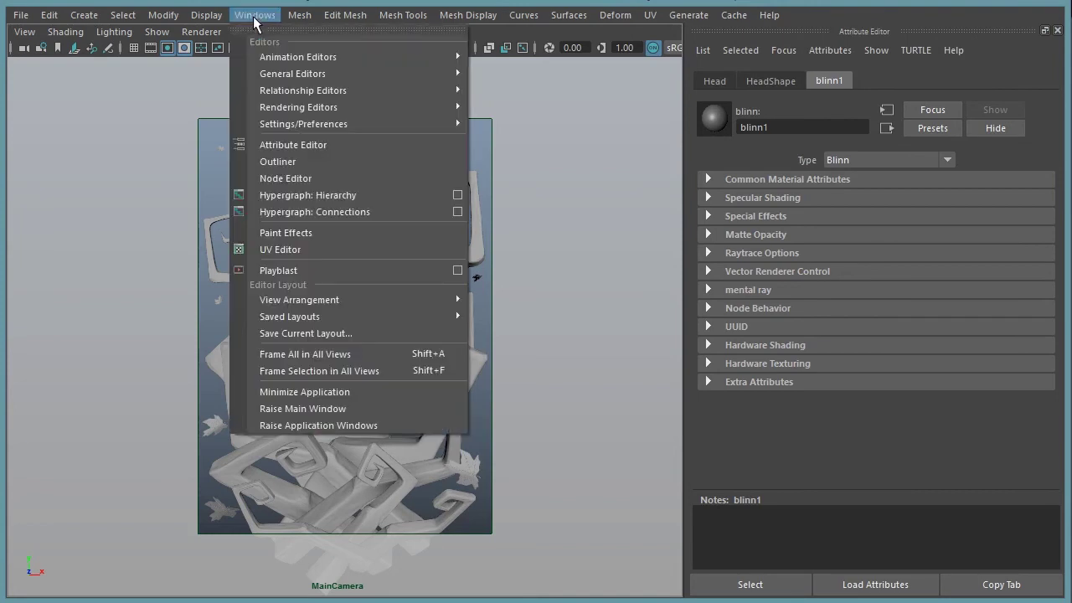
mouse_move(298, 107)
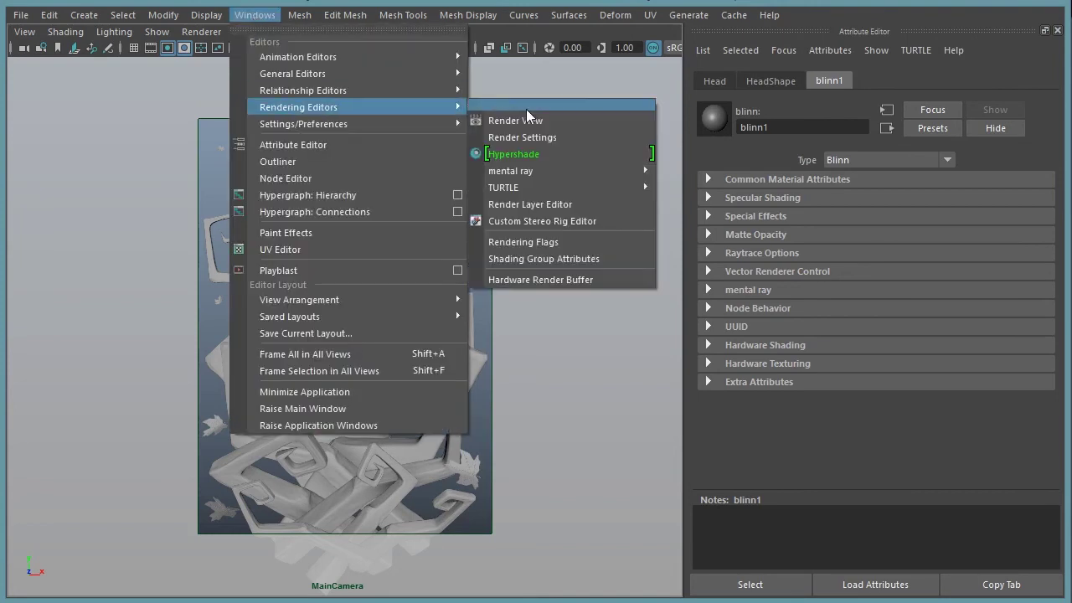
mouse_move(511, 171)
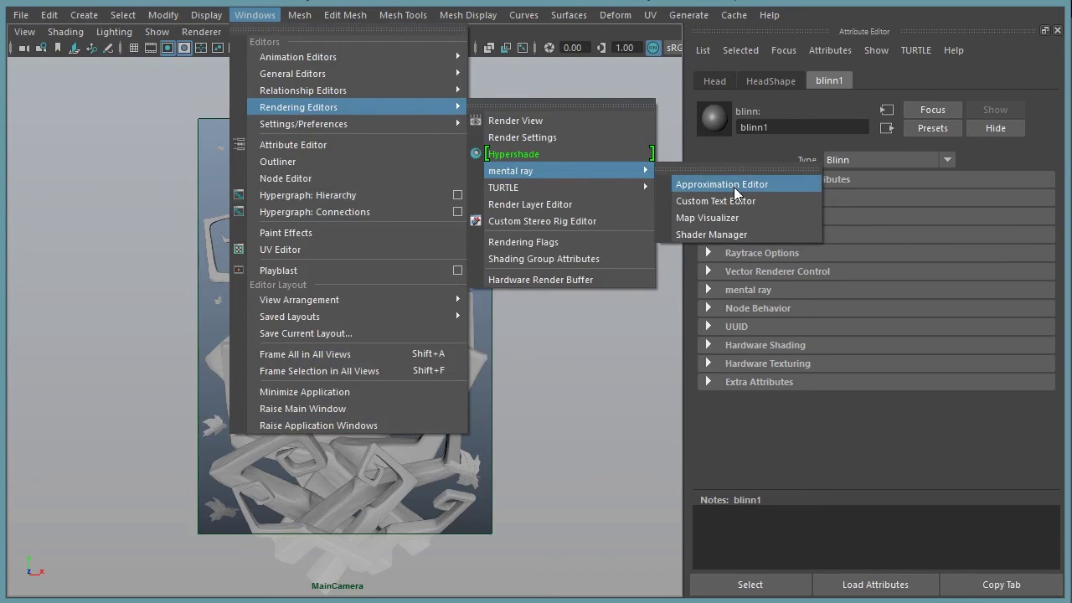
left_click(735, 191)
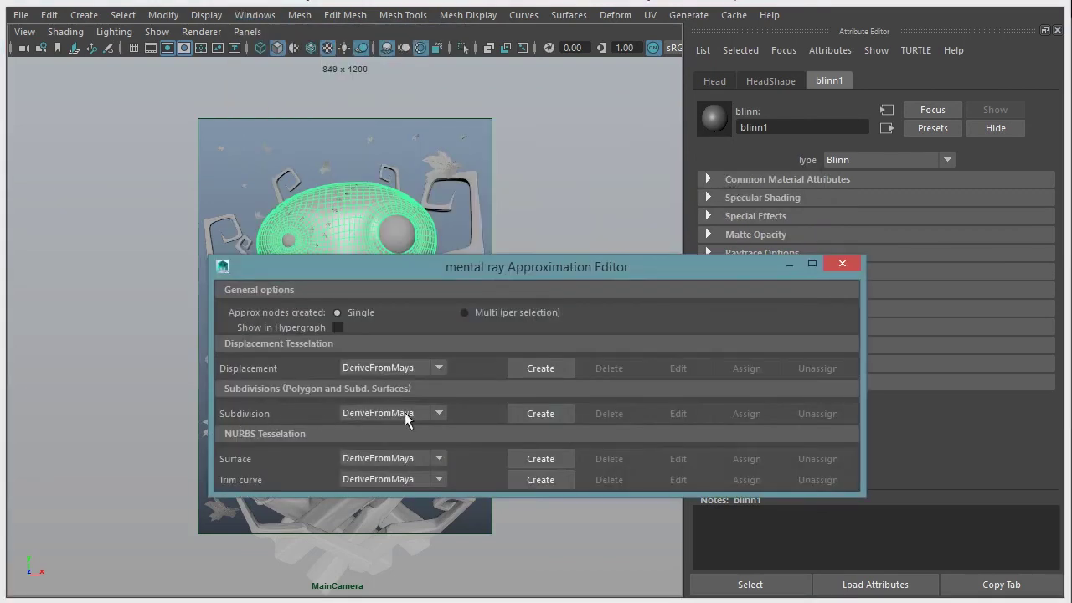
left_click(538, 413)
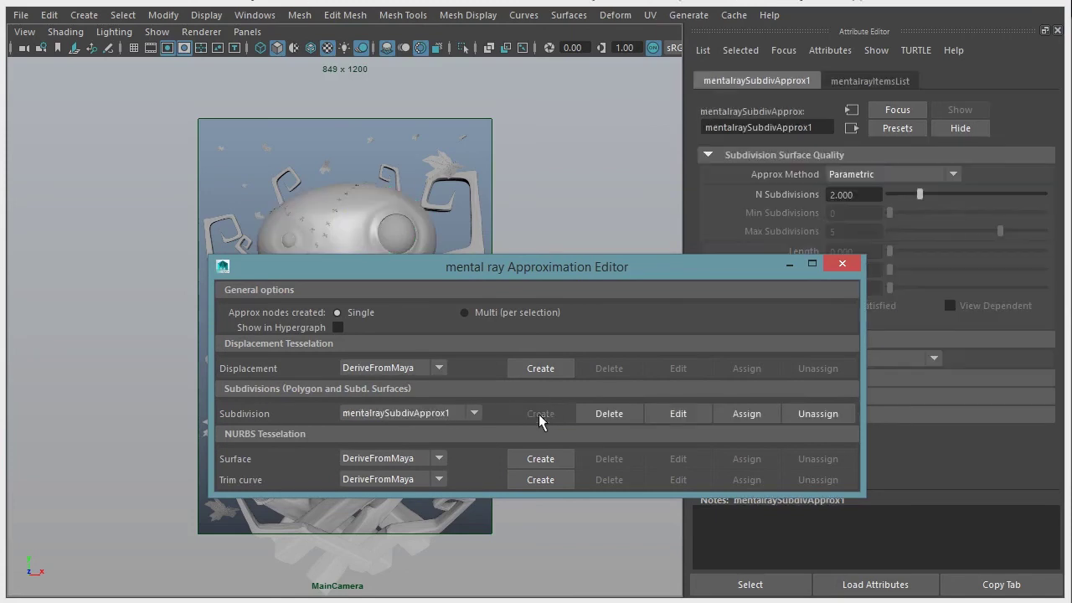
left_click(842, 265)
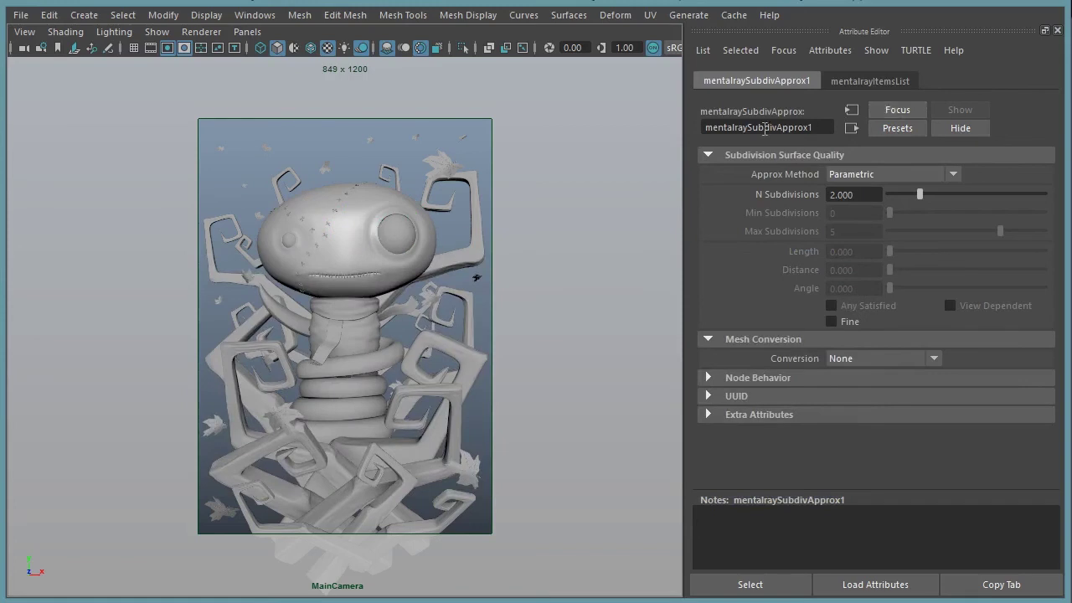
Lower the approximation's N Subdivisions, trying a value of 1.
left_click_drag(817, 128, 692, 132)
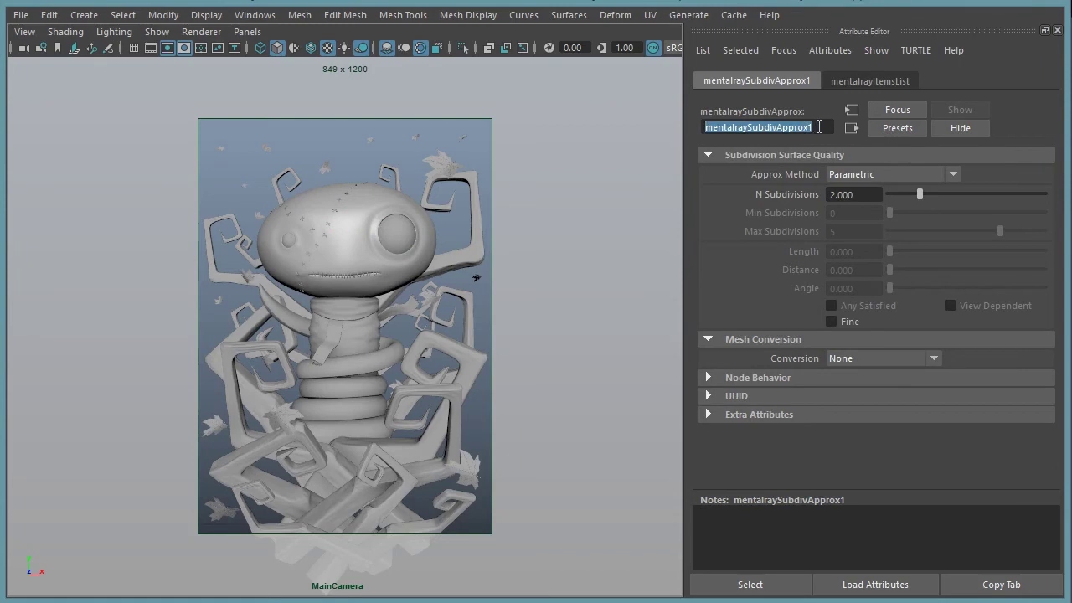
left_click(819, 127)
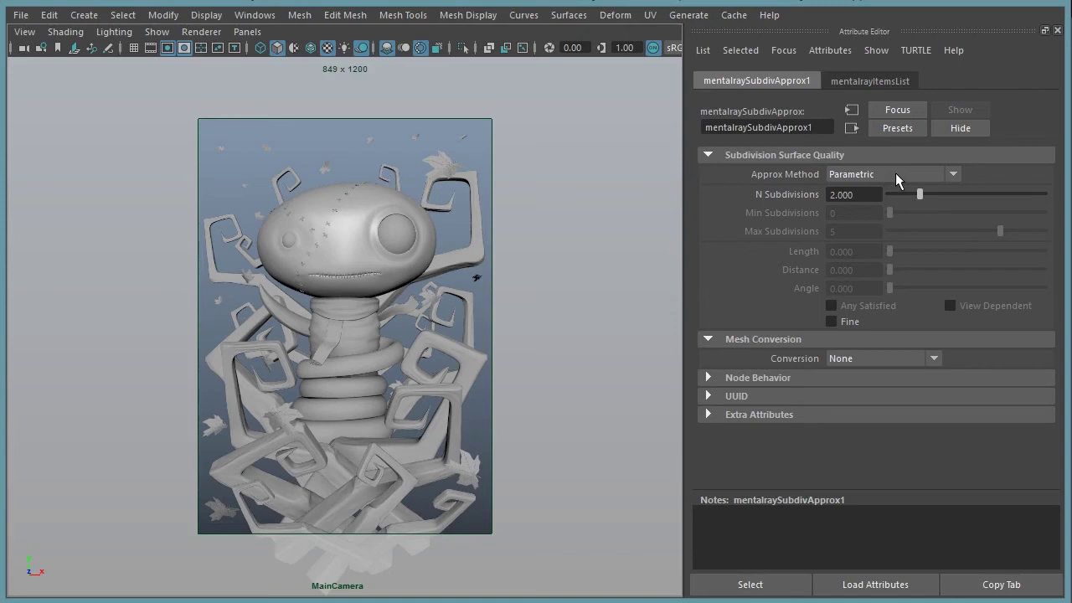
left_click_drag(921, 195, 896, 195)
left_click(845, 195)
type("1")
key("Return")
Set N Subdivisions back to 2.
left_click(794, 201)
type("2")
key("Return")
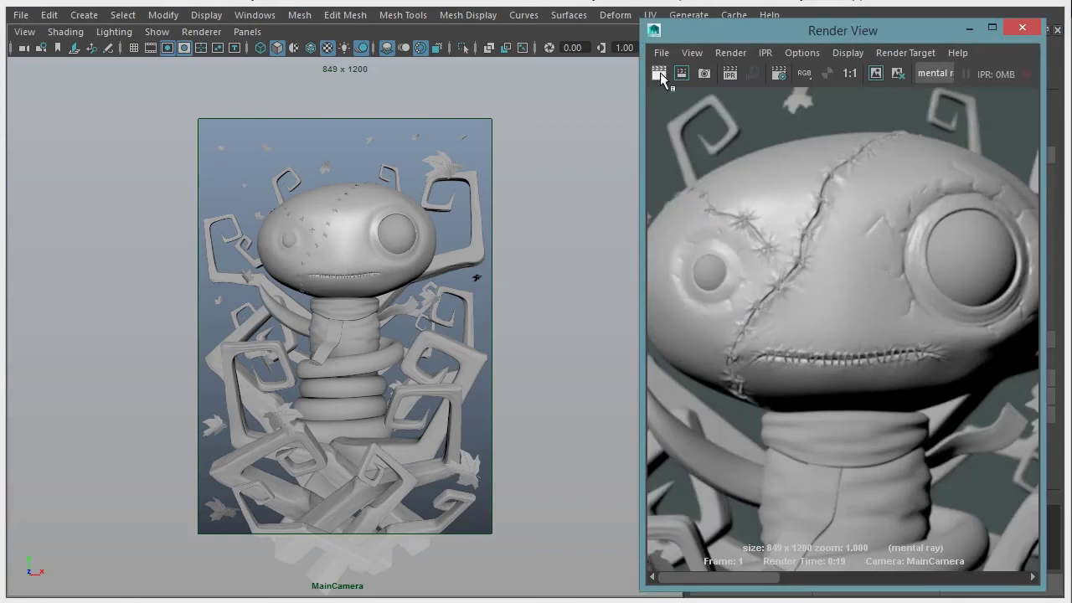
Render the frame with the approximation, compare it with stored renders, and minimize Render View.
left_click(659, 73)
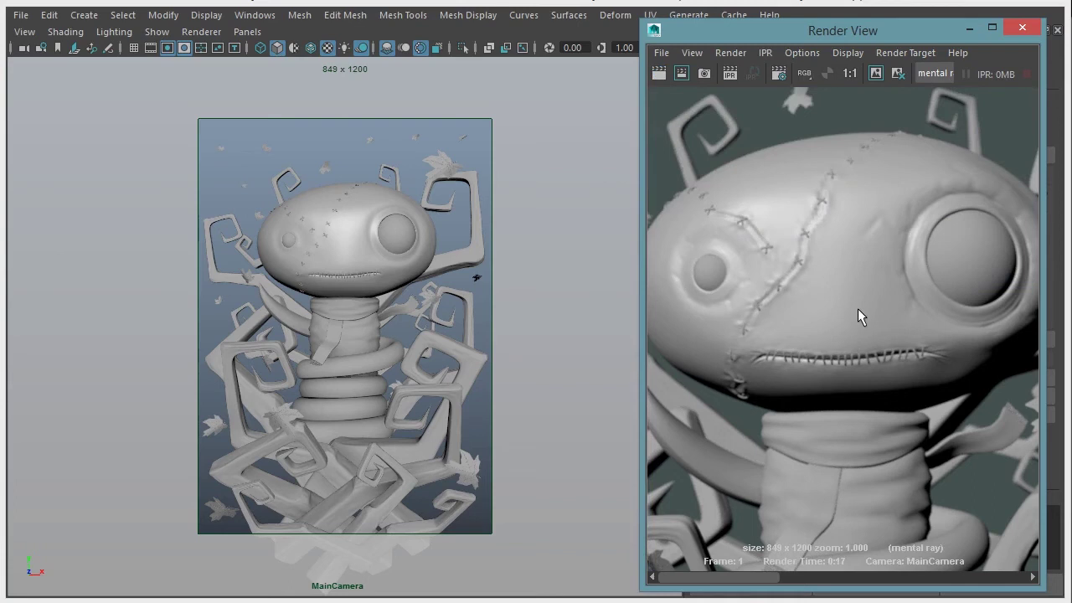
left_click(844, 576)
left_click(756, 578)
left_click(801, 578)
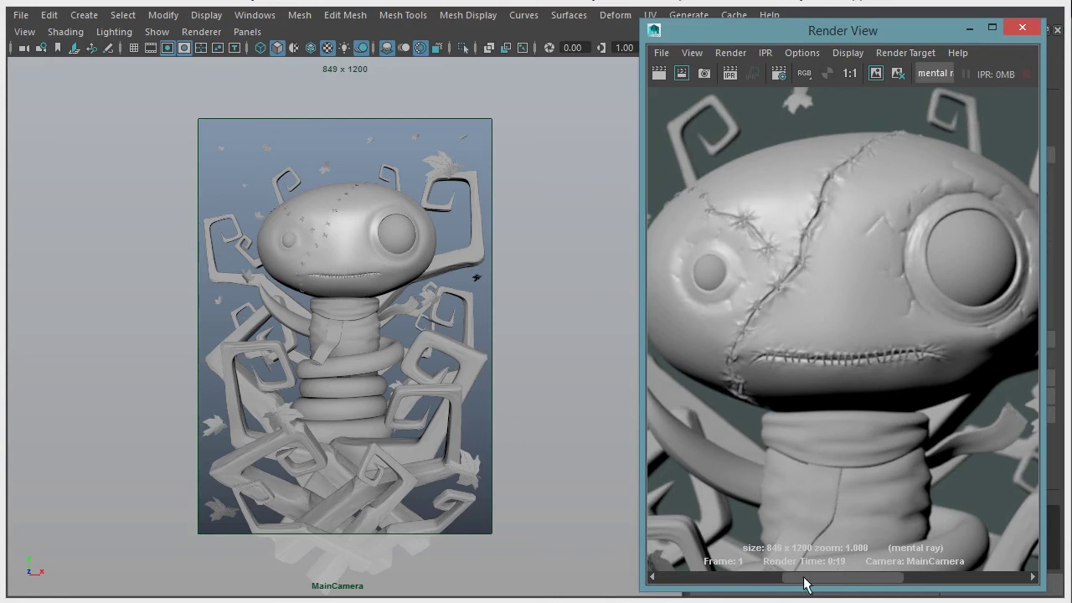
mouse_move(801, 575)
left_mouse_down()
mouse_move(682, 583)
mouse_move(789, 577)
mouse_move(696, 589)
mouse_move(809, 588)
left_mouse_up()
left_click_drag(843, 576, 716, 577)
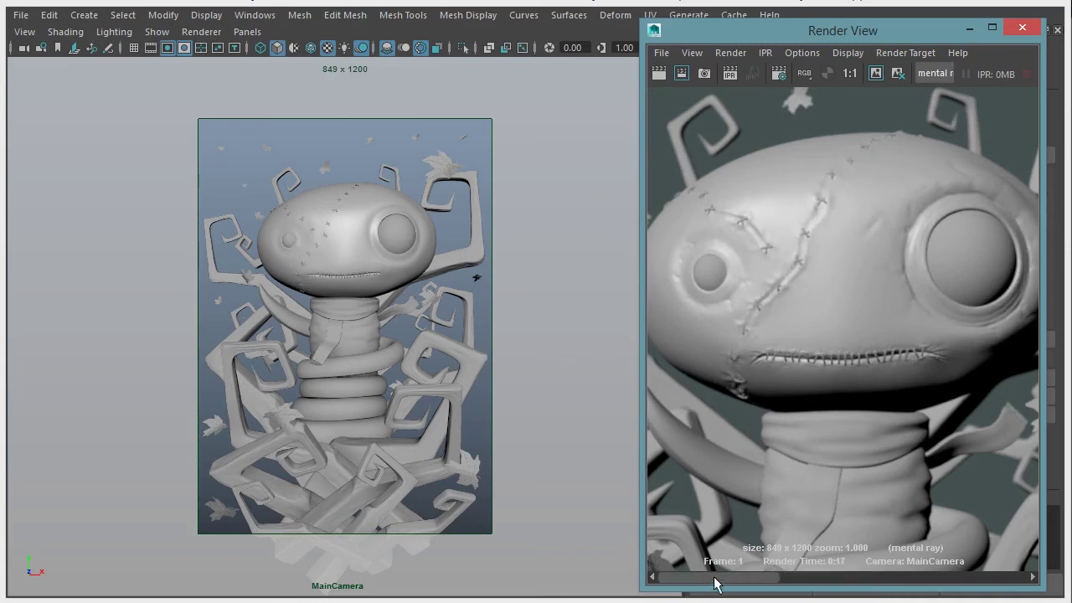
left_click(969, 30)
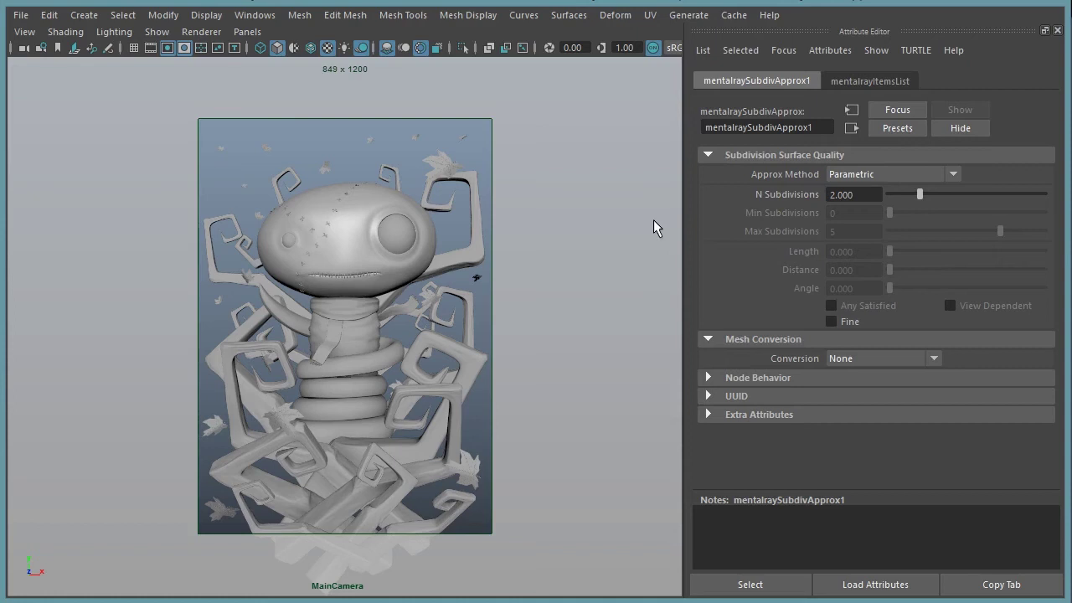
Switch the approximation method to Length/Distance/Angle and set Length to 0.500.
left_click(848, 174)
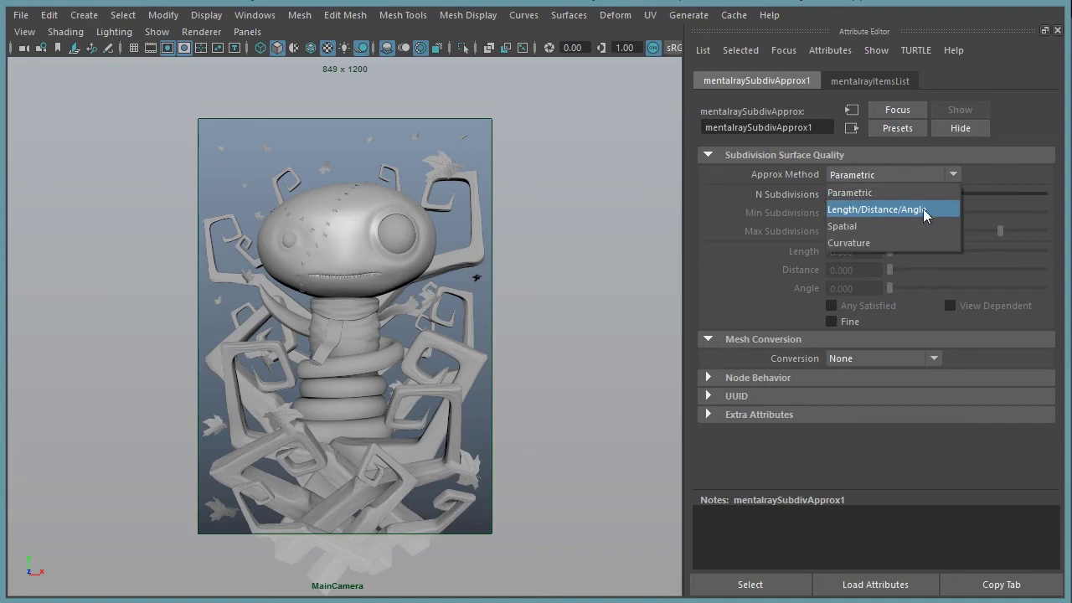
left_click(921, 209)
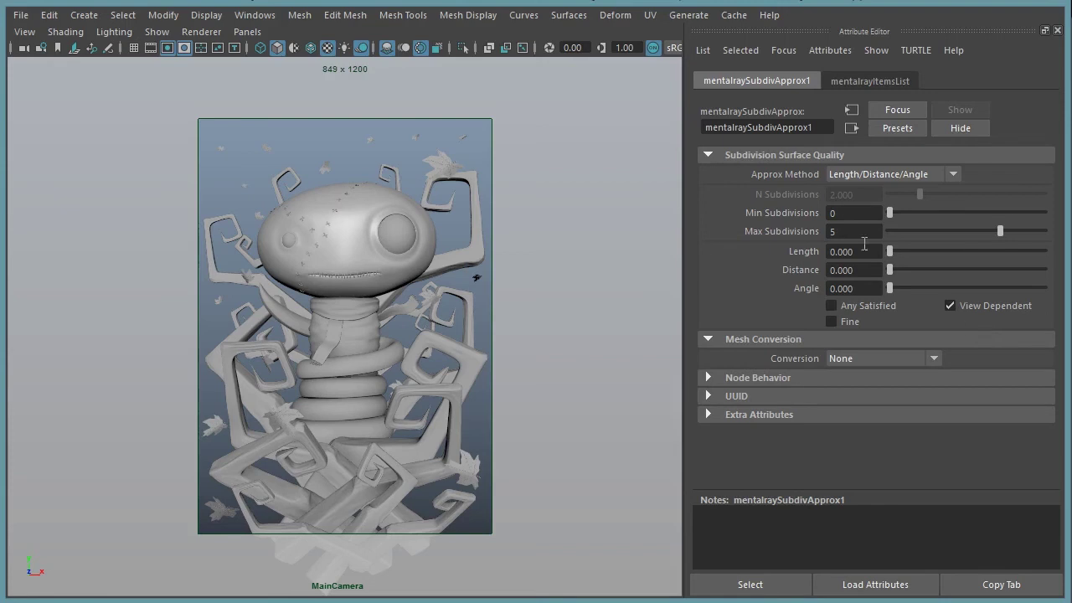
double_click(854, 214)
double_click(861, 233)
left_click(865, 251)
double_click(867, 249)
type("500")
key("Return")
Set Min Subdivisions to 2 and Max Subdivisions to 6.
left_click(861, 212)
type("2")
key("Tab")
type("6")
key("Return")
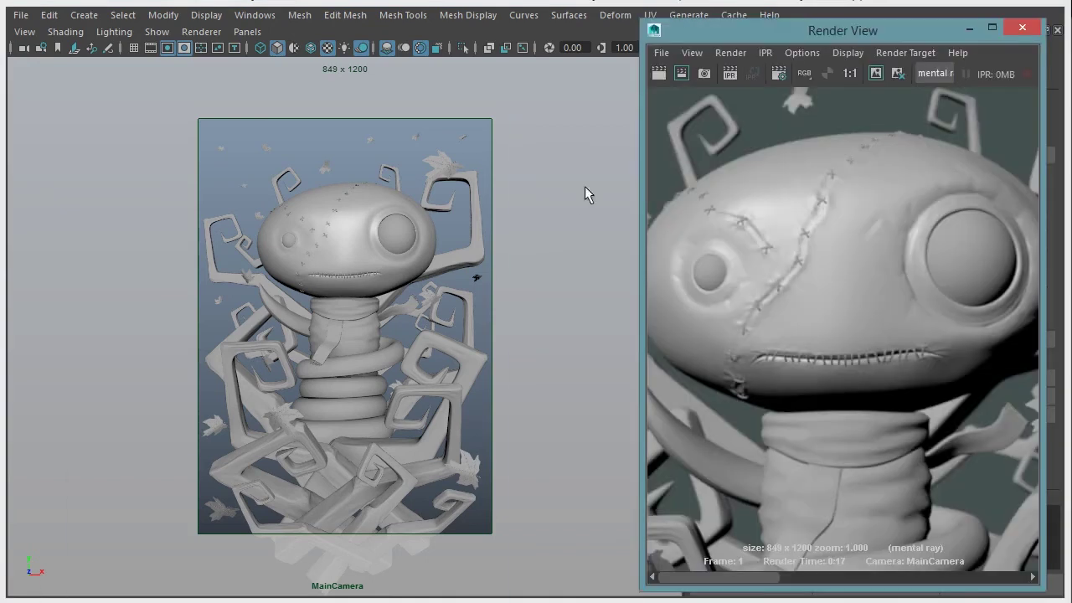
Render with the new approximation settings and pan across the image to inspect the cracks and stitches.
left_click(658, 75)
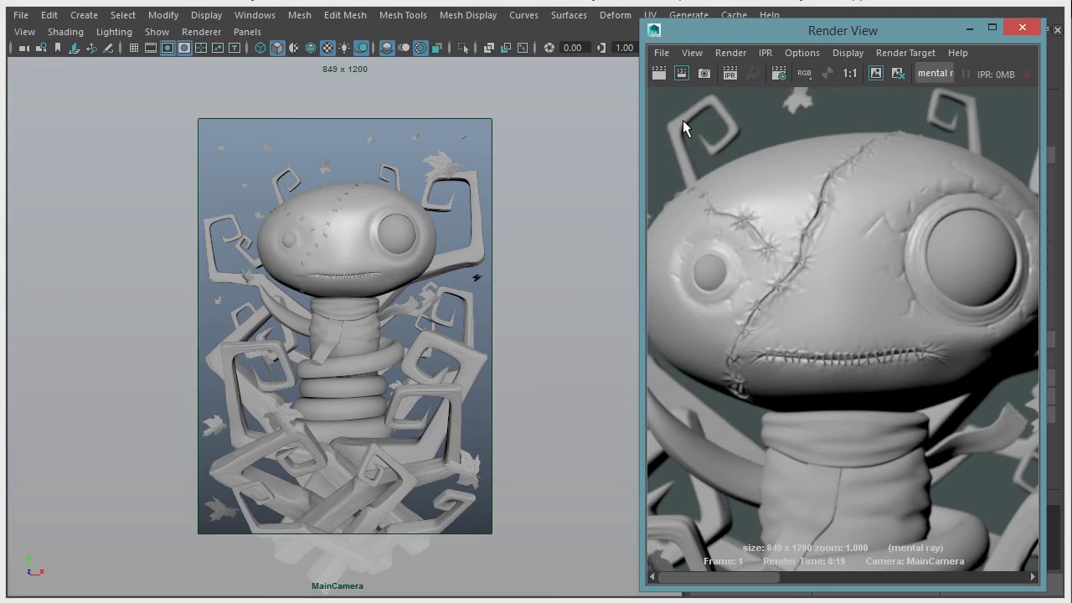
left_click(345, 259)
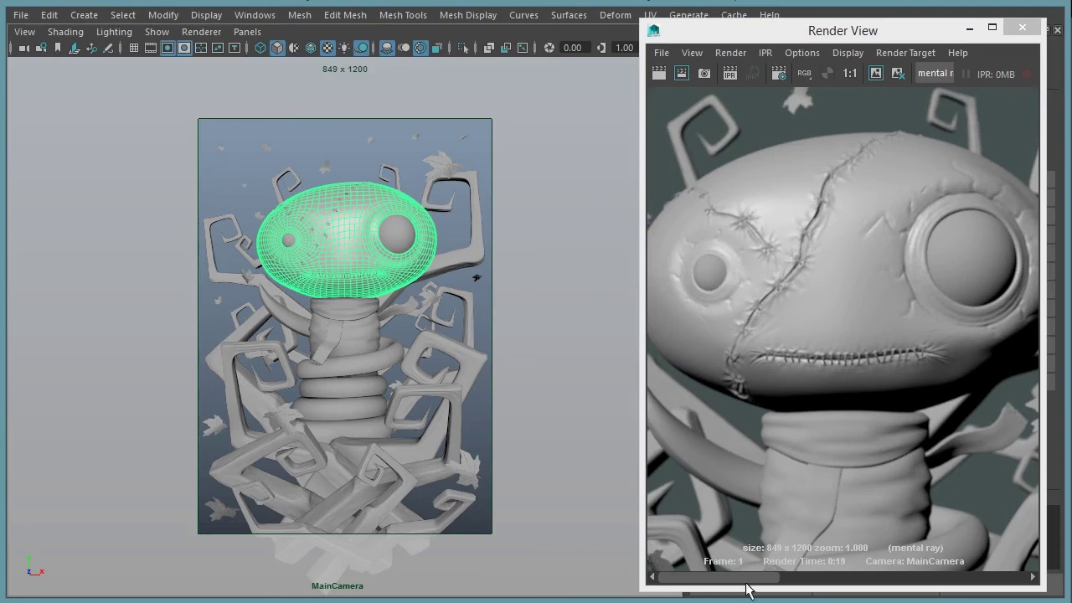
left_click_drag(746, 578, 874, 577)
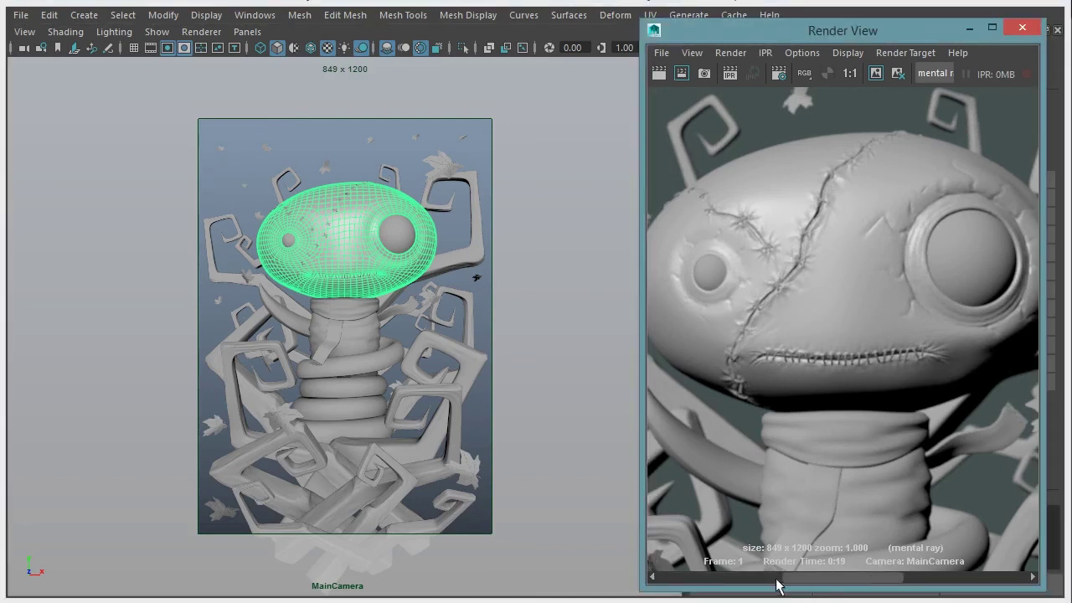
mouse_move(855, 578)
left_mouse_down()
mouse_move(760, 577)
mouse_move(847, 583)
left_mouse_up()
left_click_drag(882, 37, 462, 34)
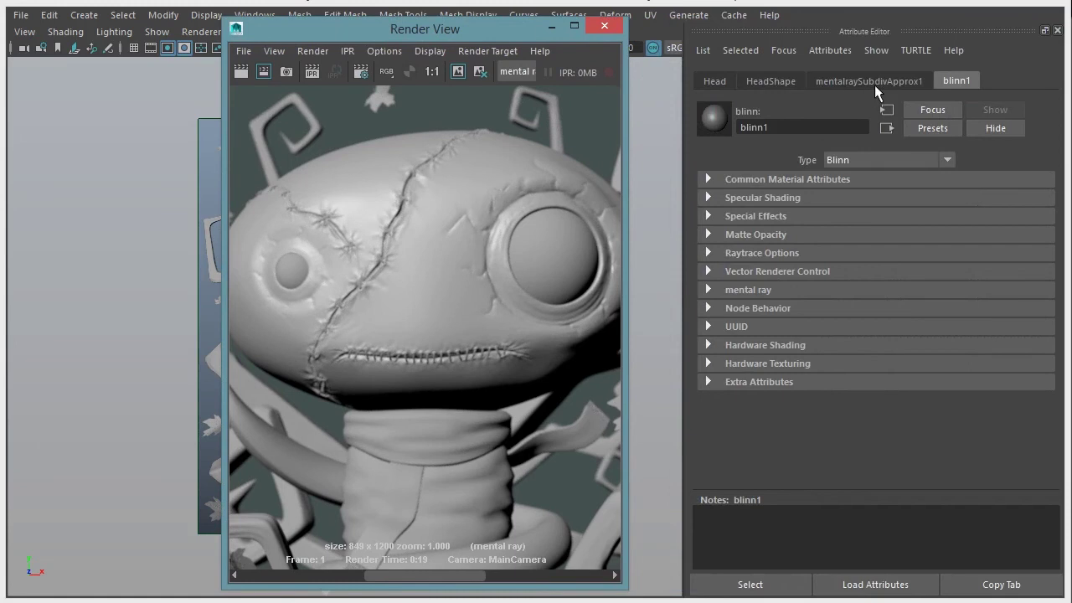
left_click_drag(478, 32, 775, 33)
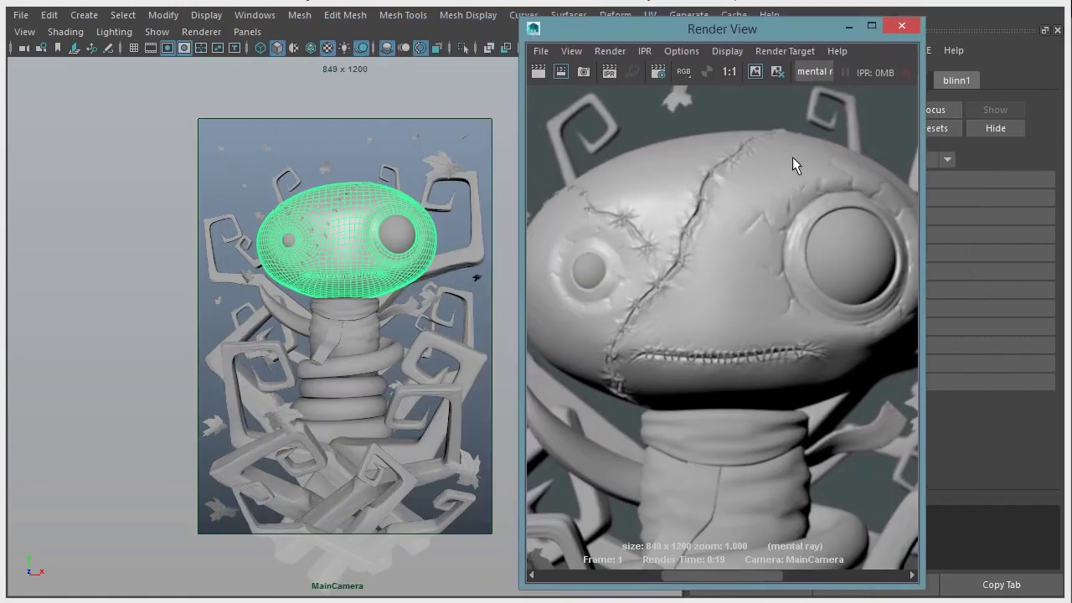
left_click(599, 575)
left_click(696, 576)
left_click(616, 576)
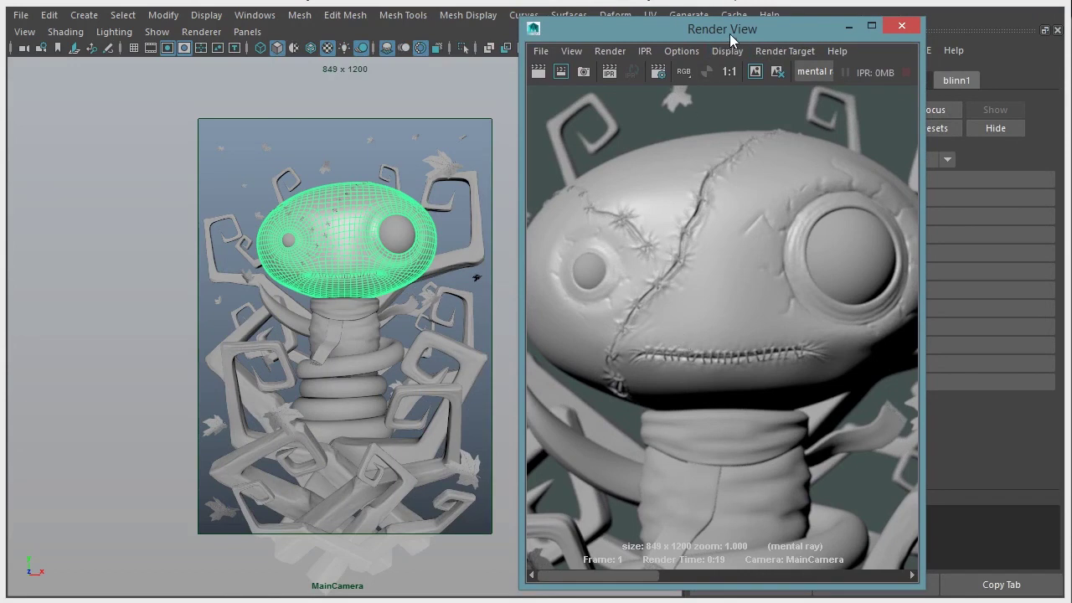
Move Render View aside and give mentalraySubdivApprox1 Length 0.250 and Max Subdivisions 8.
left_click_drag(729, 34, 412, 33)
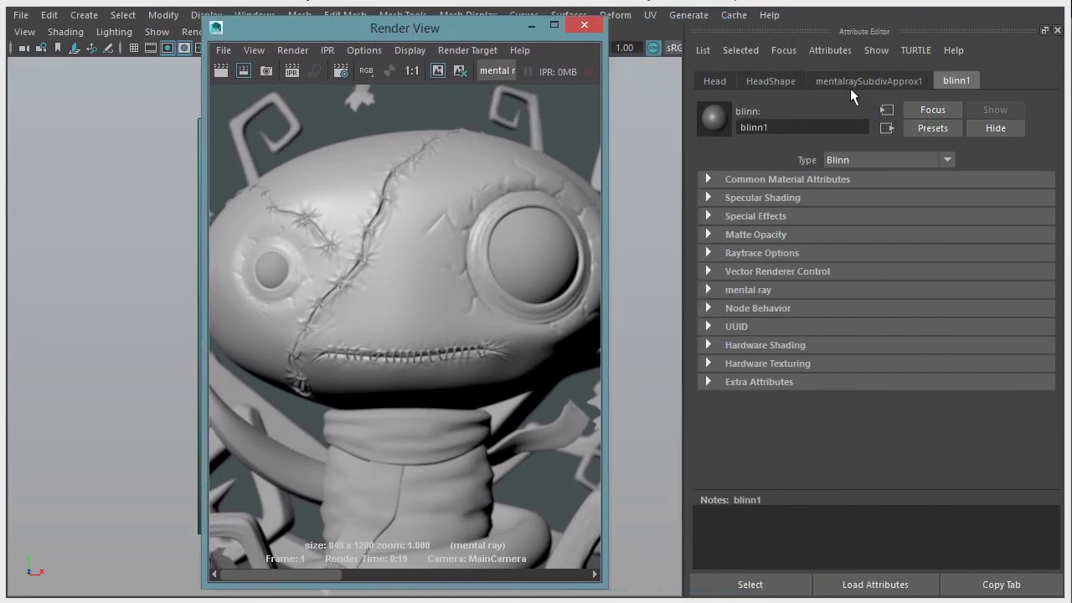
left_click(850, 83)
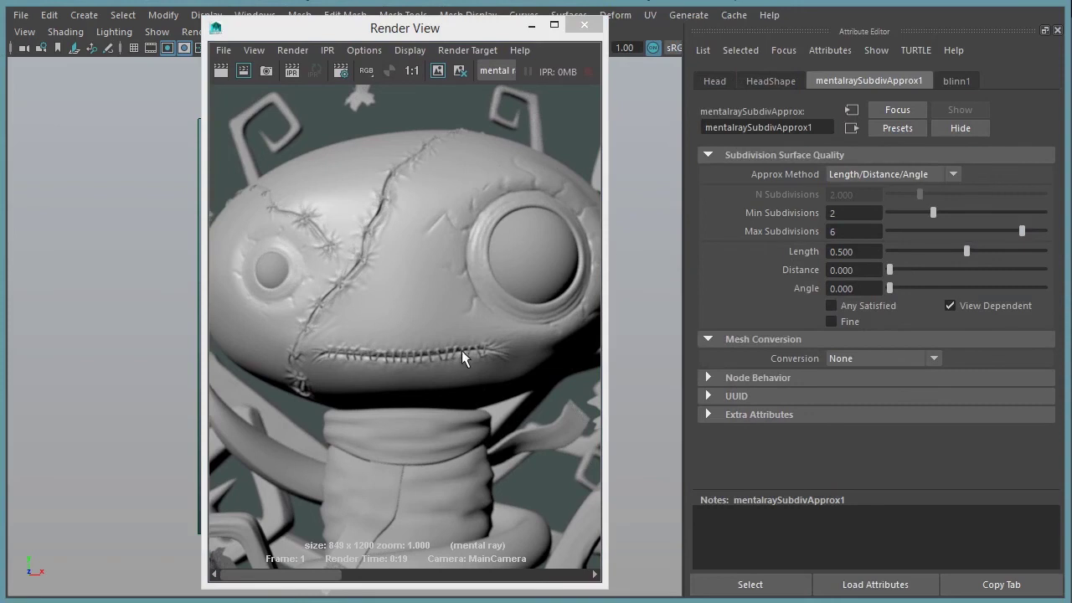
left_click_drag(840, 251, 864, 252)
type("25")
key("Return")
left_click_drag(843, 231, 800, 237)
type("8")
key("Return")
Re-render the head frame in mental ray using the finer subdivision approximation.
left_click(436, 72)
left_click_drag(465, 30, 674, 28)
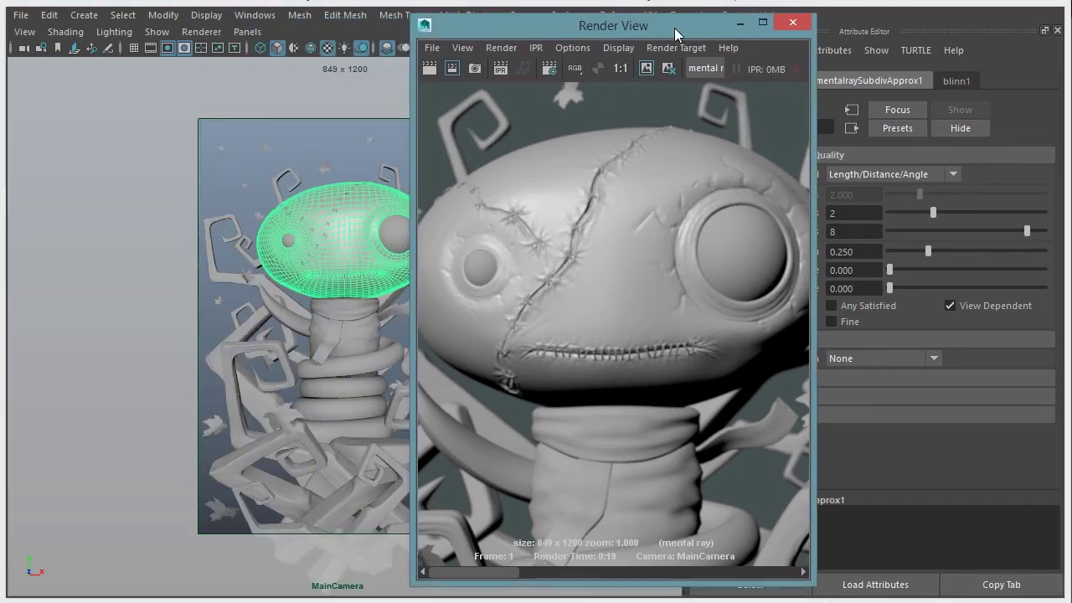
left_click(429, 70)
left_click_drag(657, 25, 566, 23)
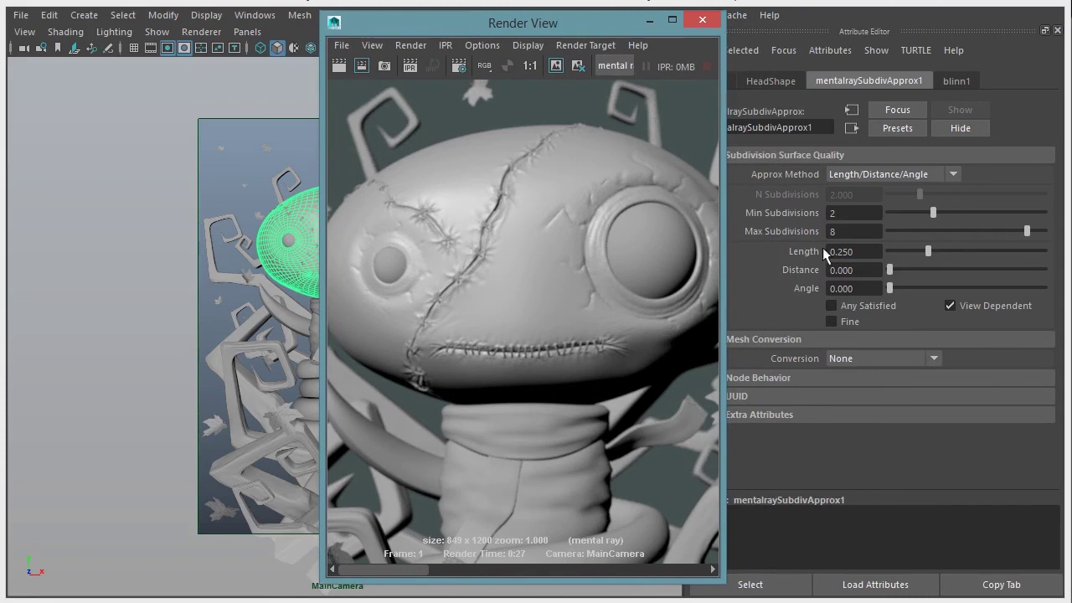
left_click_drag(867, 251, 776, 250)
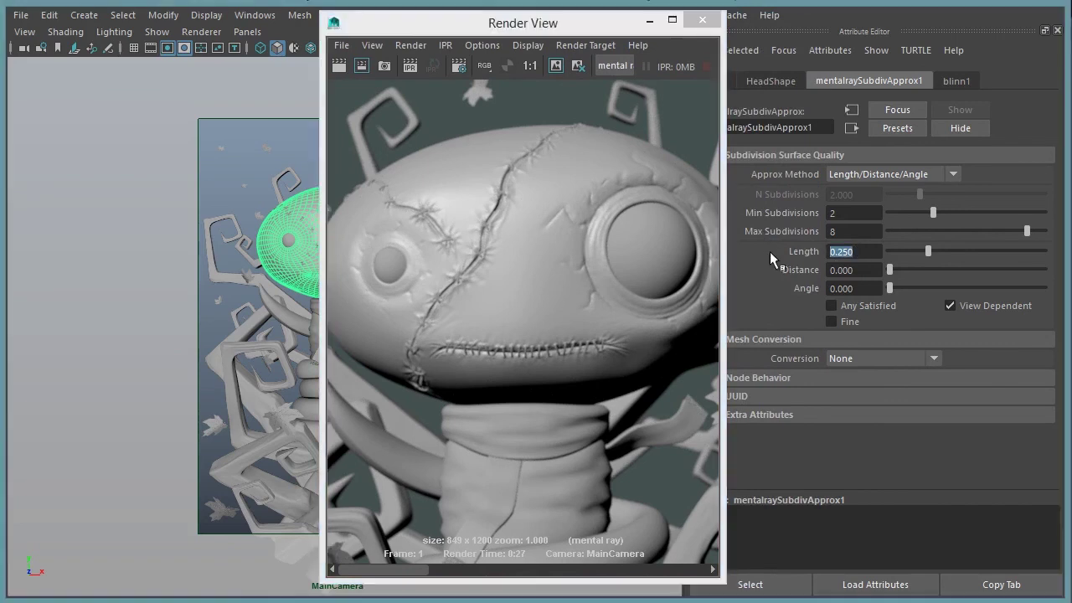
left_click_drag(857, 231, 767, 229)
mouse_move(416, 571)
left_mouse_down()
mouse_move(506, 573)
mouse_move(407, 574)
mouse_move(528, 566)
mouse_move(407, 569)
left_mouse_up()
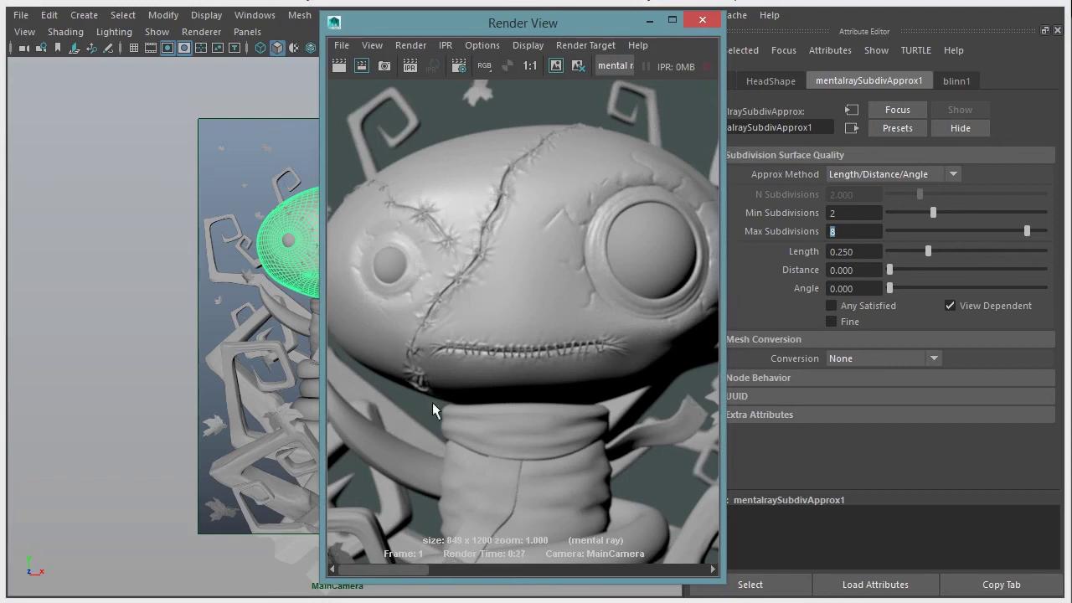
mouse_move(411, 570)
left_mouse_down()
mouse_move(472, 569)
mouse_move(401, 569)
mouse_move(510, 575)
mouse_move(391, 572)
mouse_move(490, 575)
mouse_move(425, 575)
left_mouse_up()
Keep the current render, change the approximation Length to 2.000, and render the head again.
double_click(845, 251)
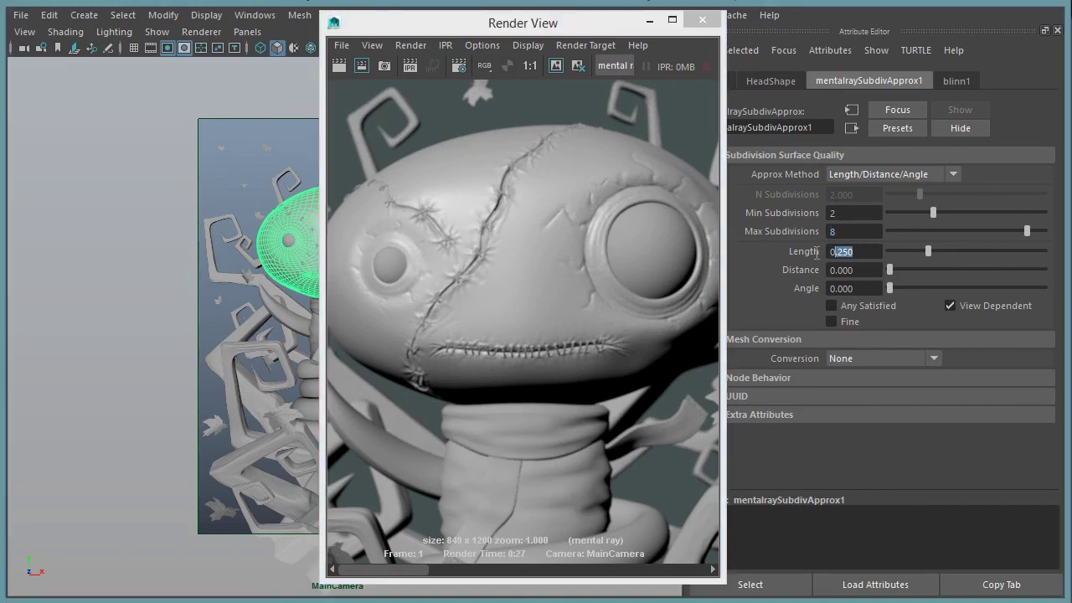
left_click(553, 66)
type("2")
key("Return")
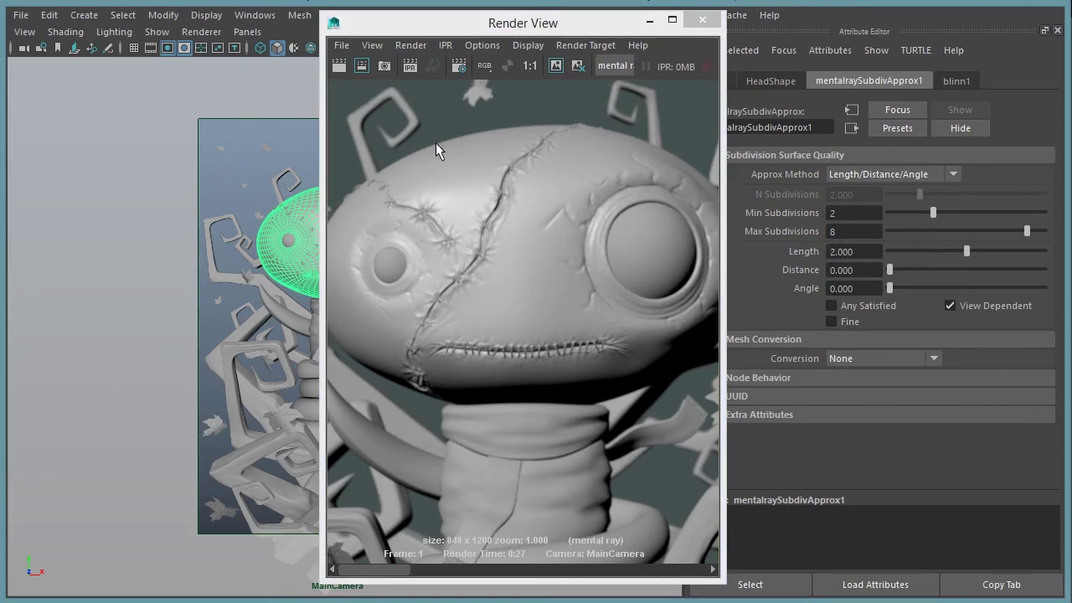
left_click(338, 66)
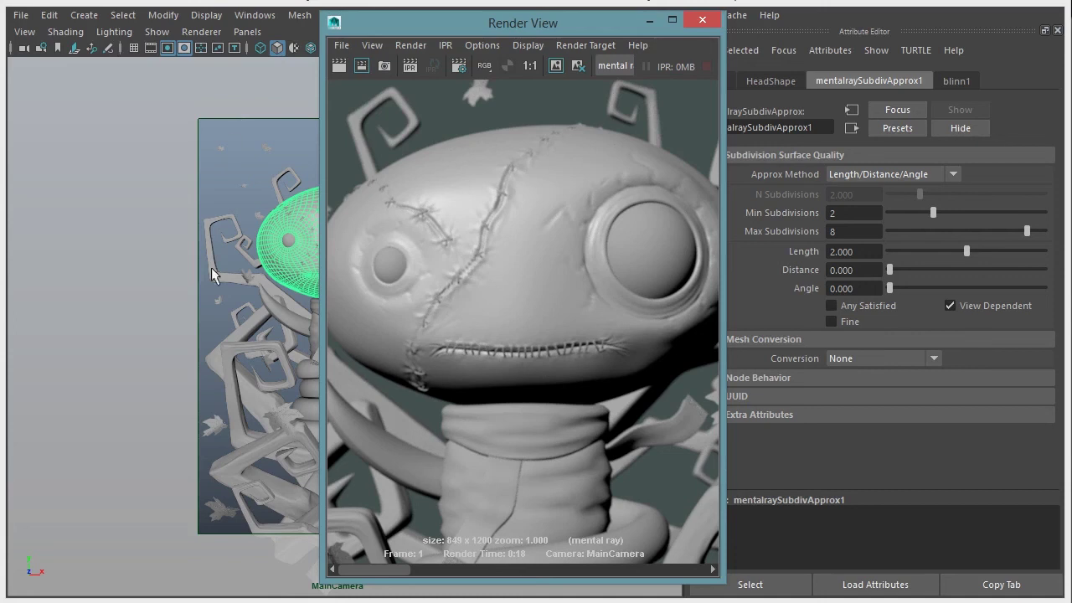
Reduce the approximation Length to 0.100 and re-render the head frame.
mouse_move(372, 570)
left_mouse_down()
mouse_move(448, 569)
mouse_move(371, 571)
left_mouse_up()
left_click(856, 253)
type(".1")
key("Return")
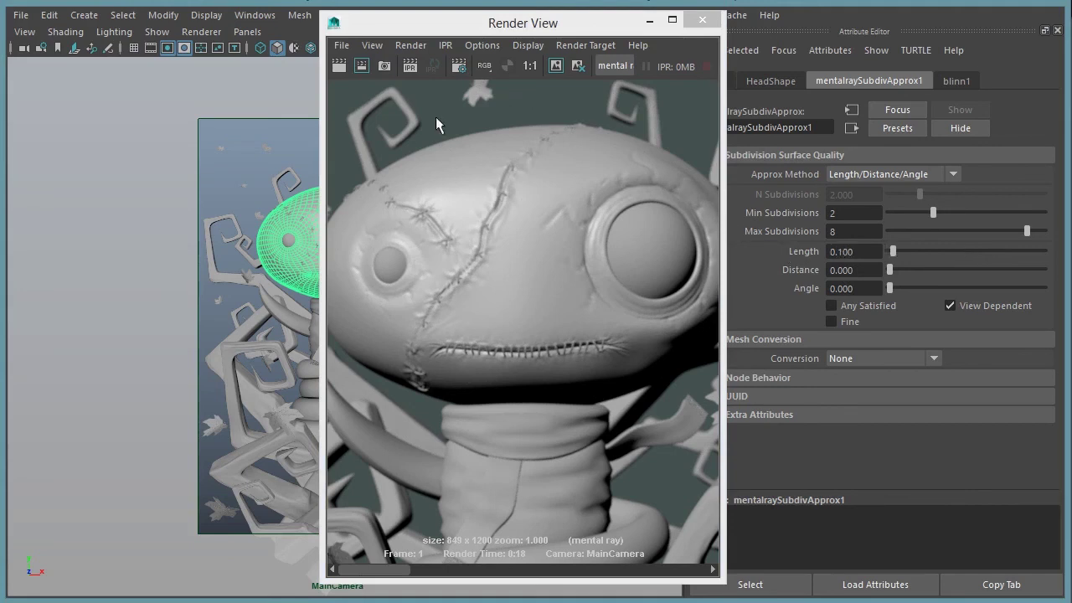
left_click(342, 69)
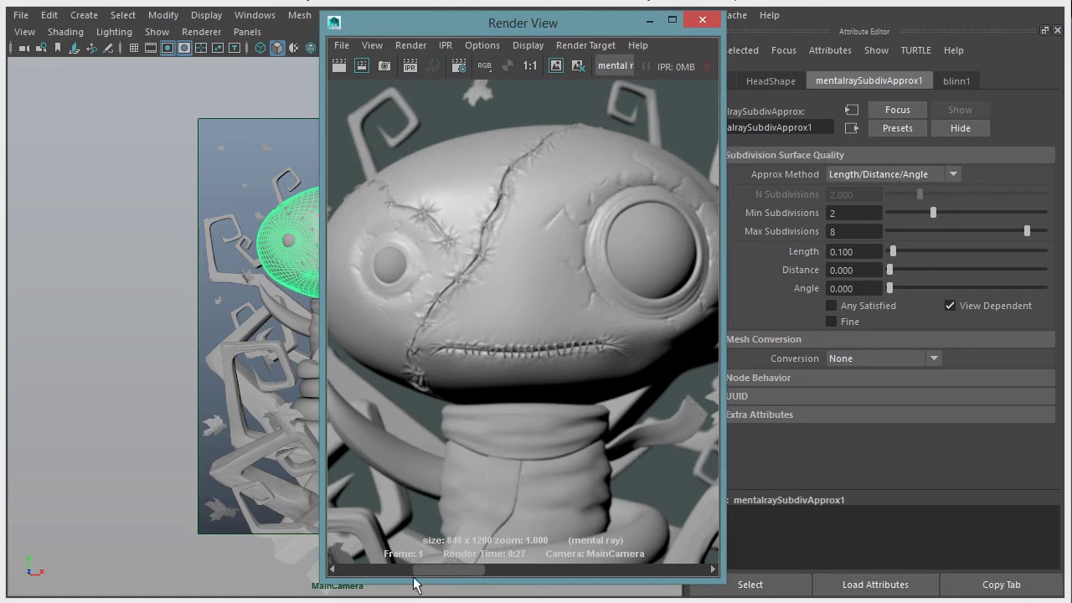
mouse_move(428, 580)
left_mouse_down()
mouse_move(505, 586)
mouse_move(390, 586)
mouse_move(474, 574)
left_mouse_up()
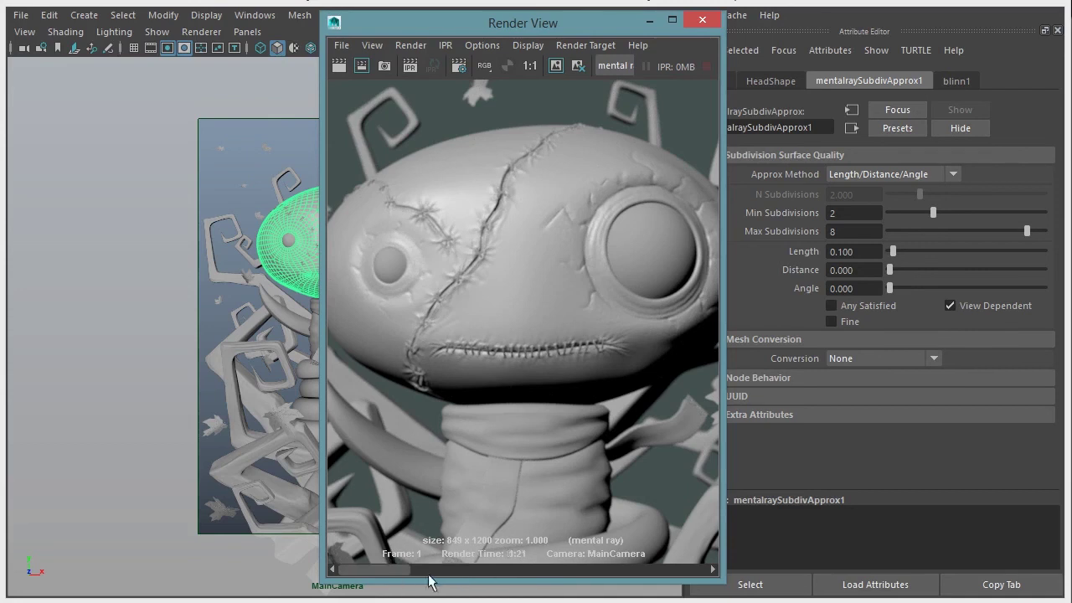
left_click_drag(467, 574, 402, 570)
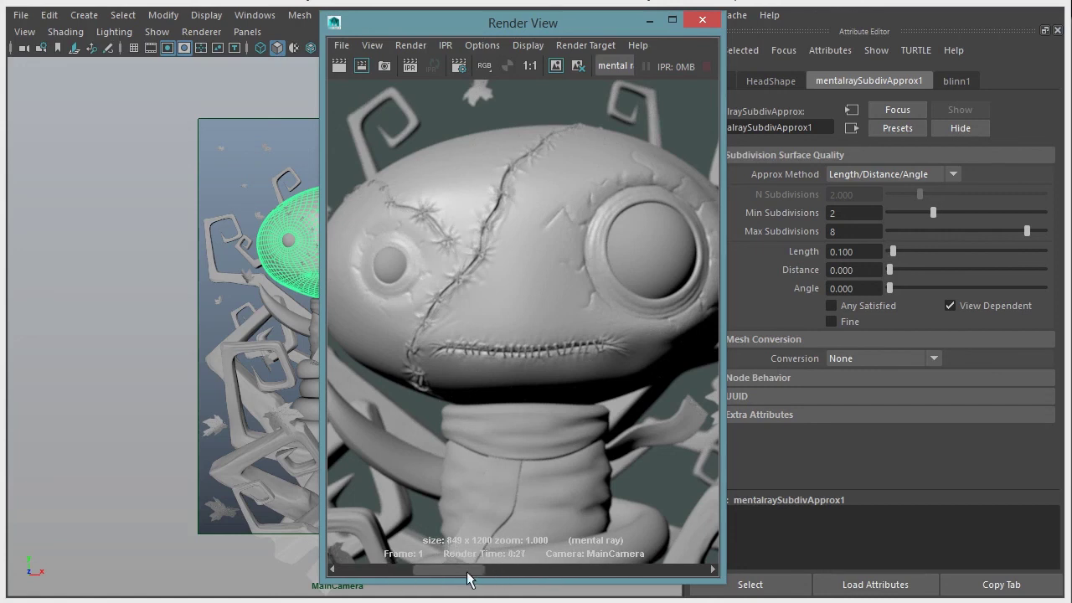
mouse_move(452, 578)
left_mouse_down()
mouse_move(397, 591)
mouse_move(465, 590)
mouse_move(390, 589)
left_mouse_up()
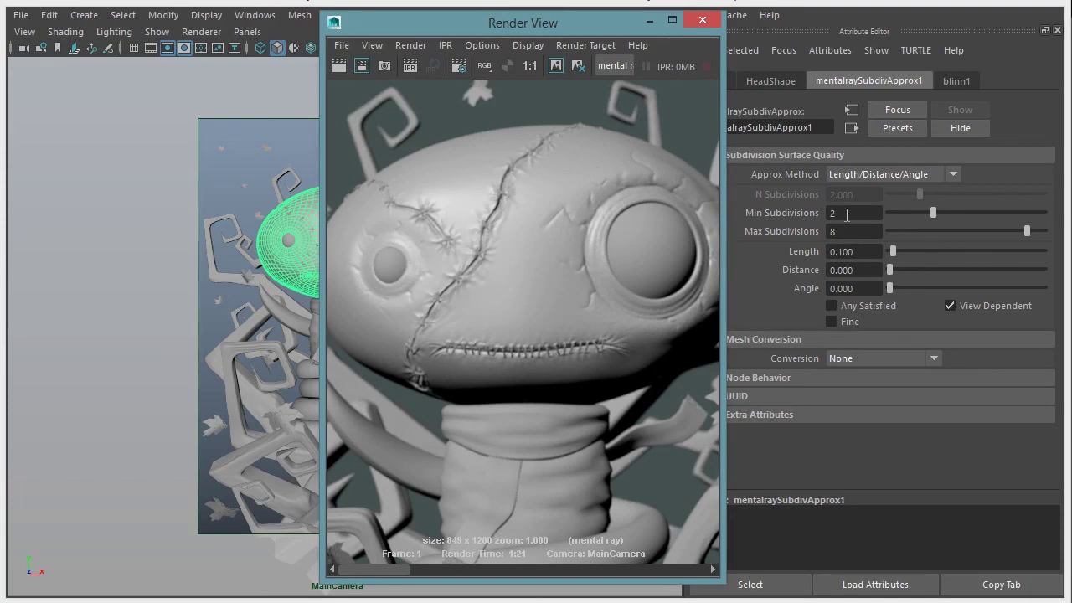
Set the approximation's Min Subdivisions to 0.
double_click(846, 215)
type("0")
key("Return")
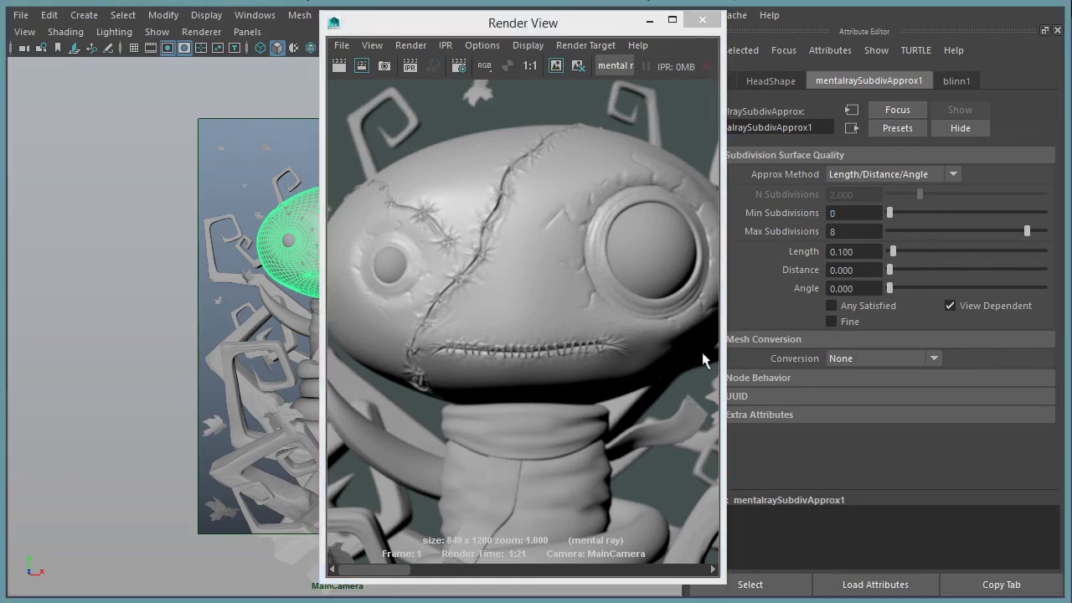
right_click_drag(647, 393, 536, 403, "alt")
scroll(536, 403, "up", 1)
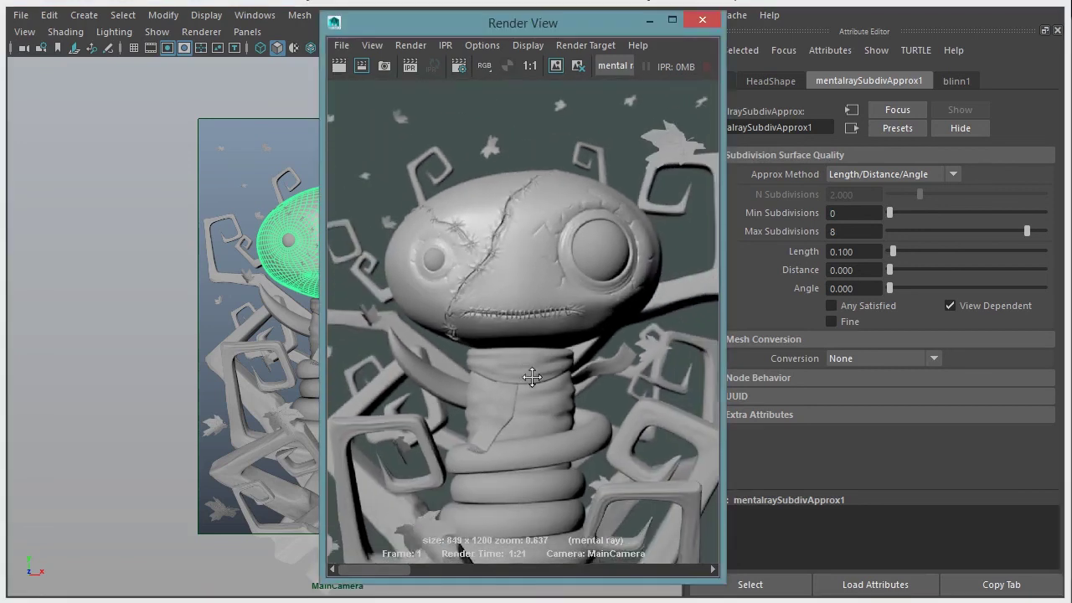
scroll(565, 383, "up", 1)
scroll(575, 387, "up", 1)
Remove three unwanted low-detail renders from the Render View history.
mouse_move(397, 568)
left_mouse_down()
mouse_move(615, 572)
mouse_move(510, 570)
left_mouse_up()
left_click(574, 69)
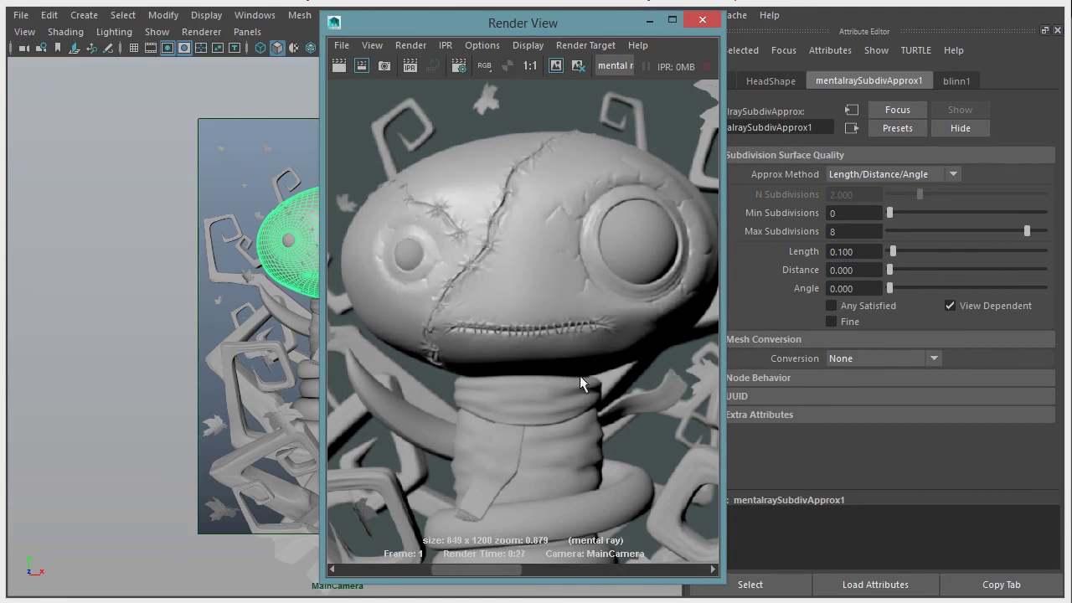
left_click(580, 62)
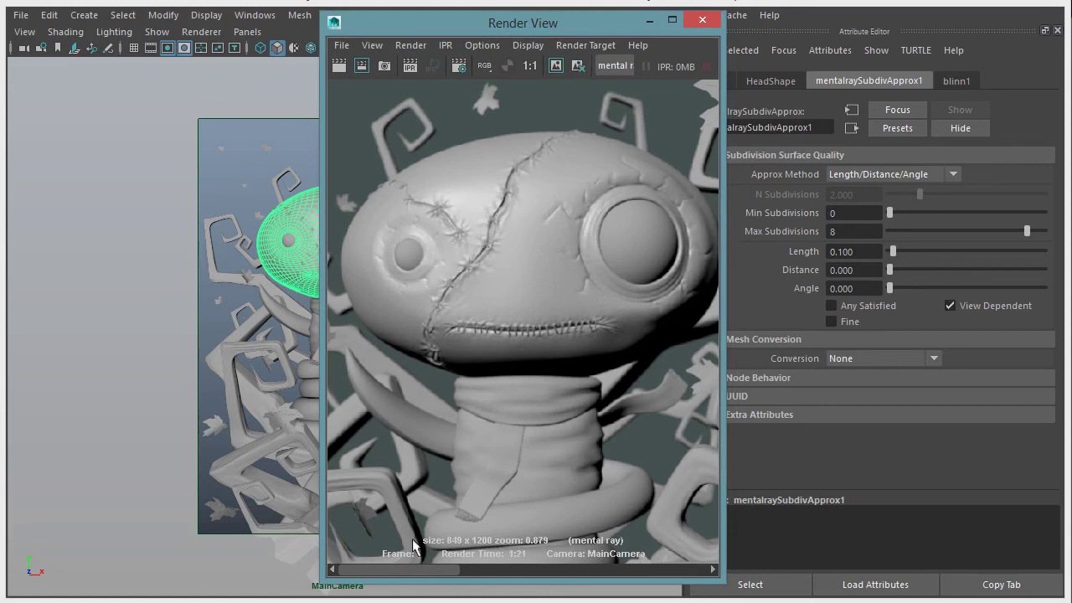
left_click_drag(401, 571, 684, 572)
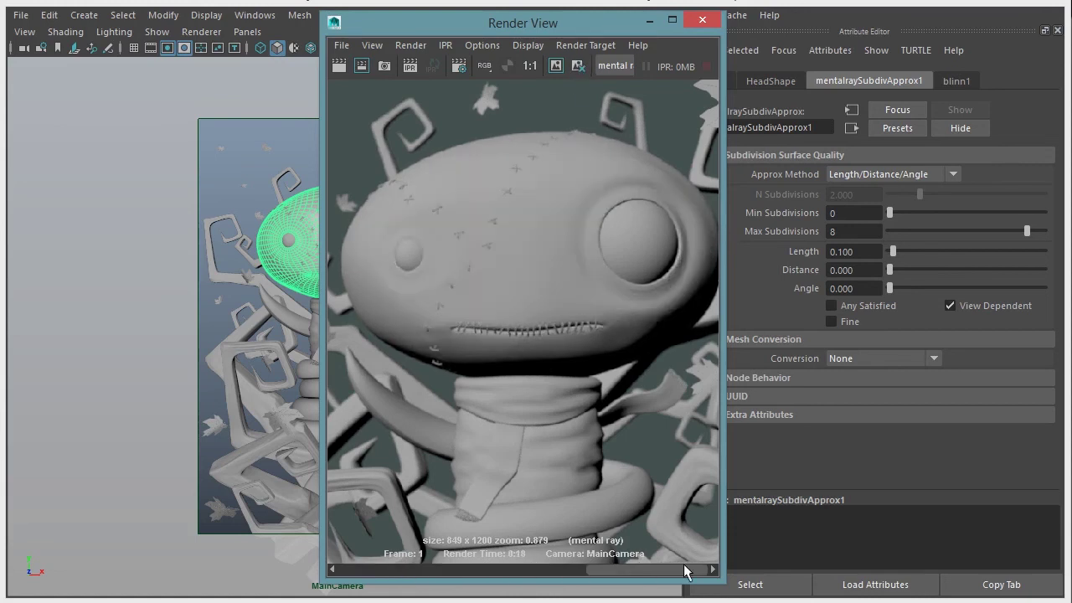
left_click(576, 69)
Compare the 1:21 render against the stored renders, ending on the 0:19 one.
left_click_drag(539, 574, 394, 582)
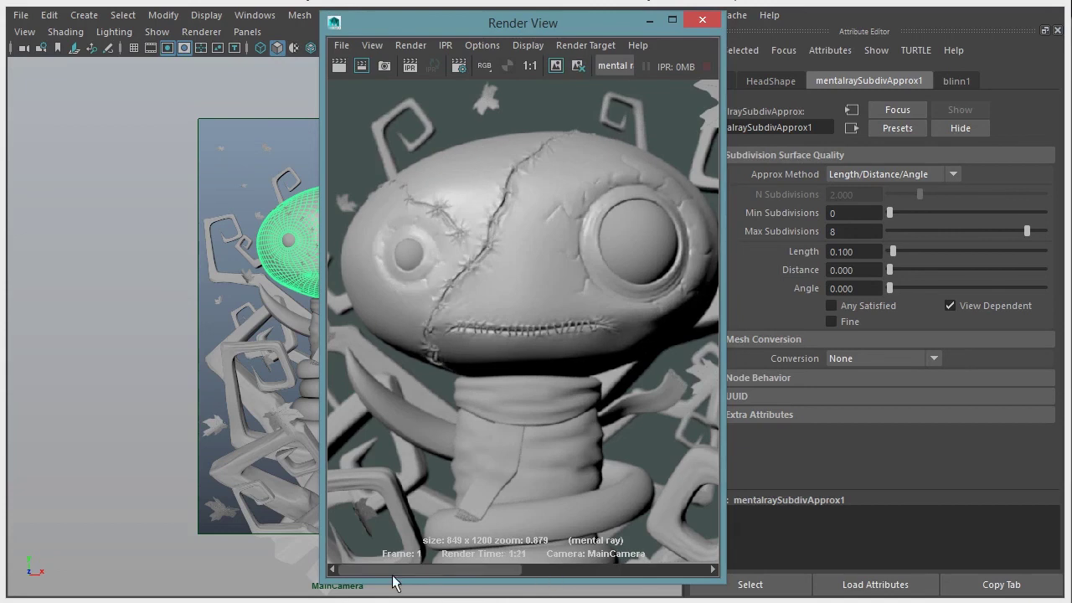
left_click(557, 575)
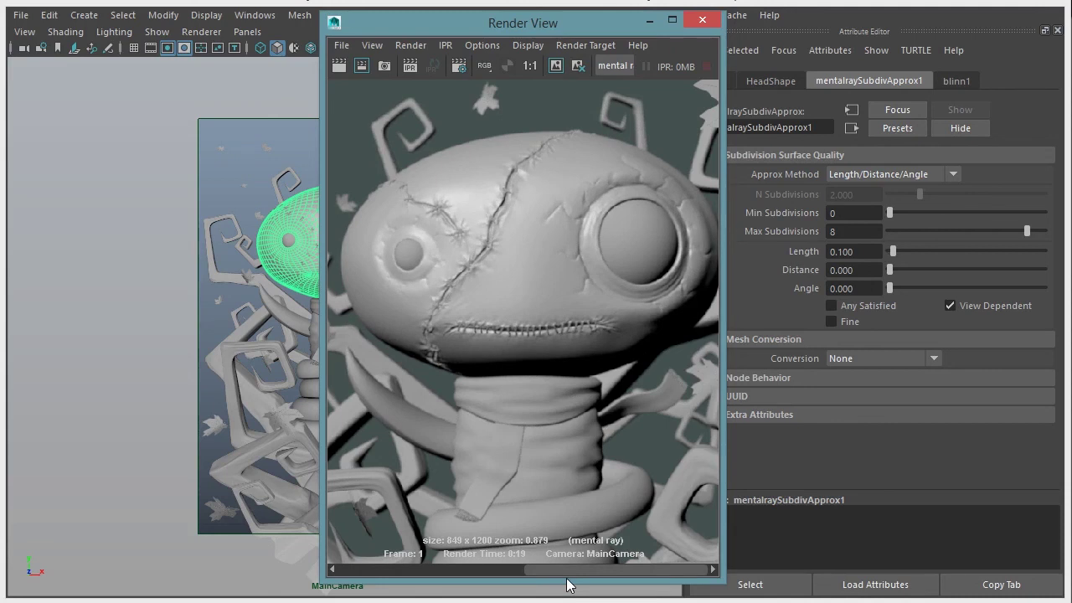
left_click(404, 573)
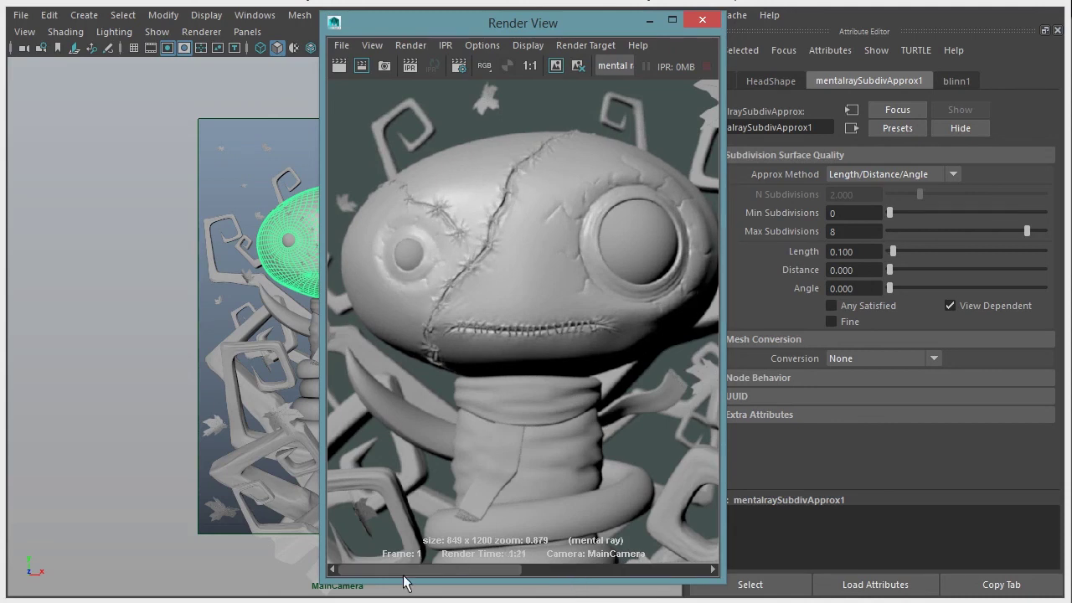
left_click(526, 574)
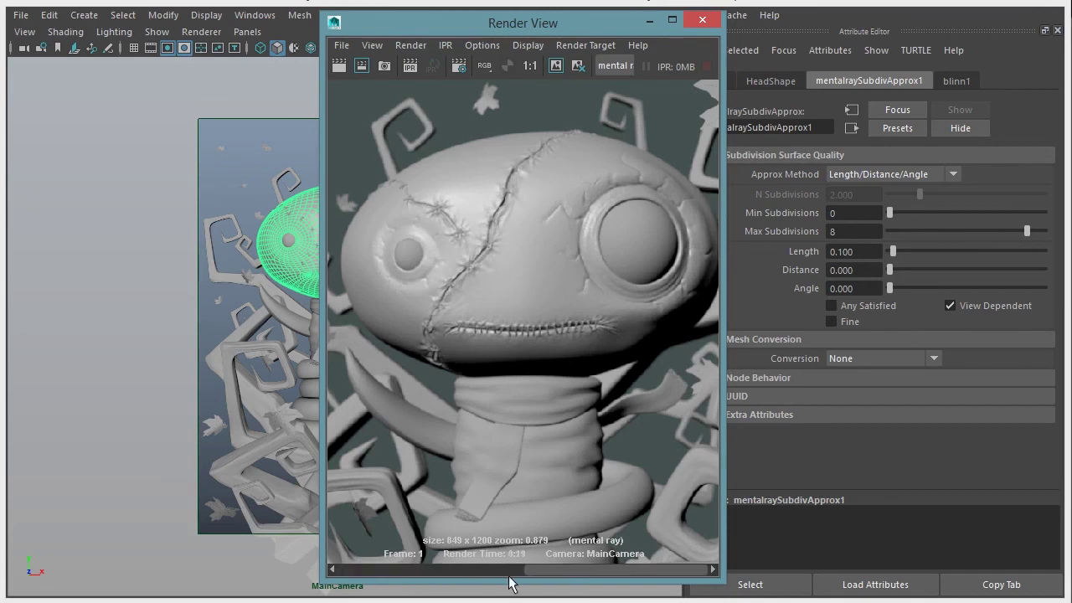
left_click(402, 573)
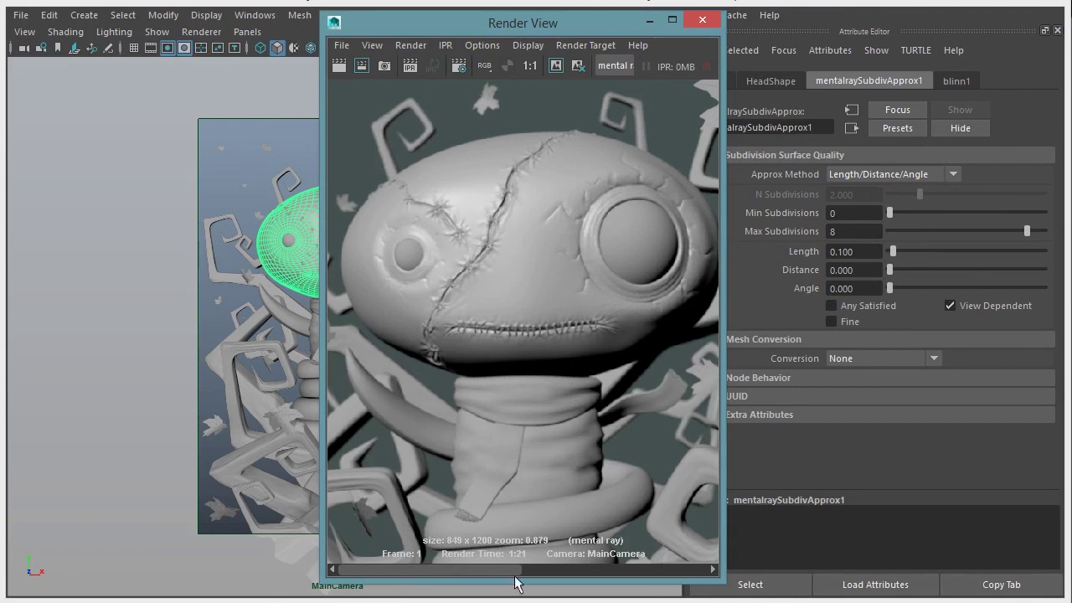
left_click(579, 568)
mouse_move(609, 569)
left_mouse_down()
mouse_move(529, 569)
mouse_move(623, 570)
mouse_move(543, 570)
left_mouse_up()
left_click(593, 569)
left_click_drag(620, 571, 507, 571)
left_click(587, 570)
left_click_drag(610, 567, 528, 570)
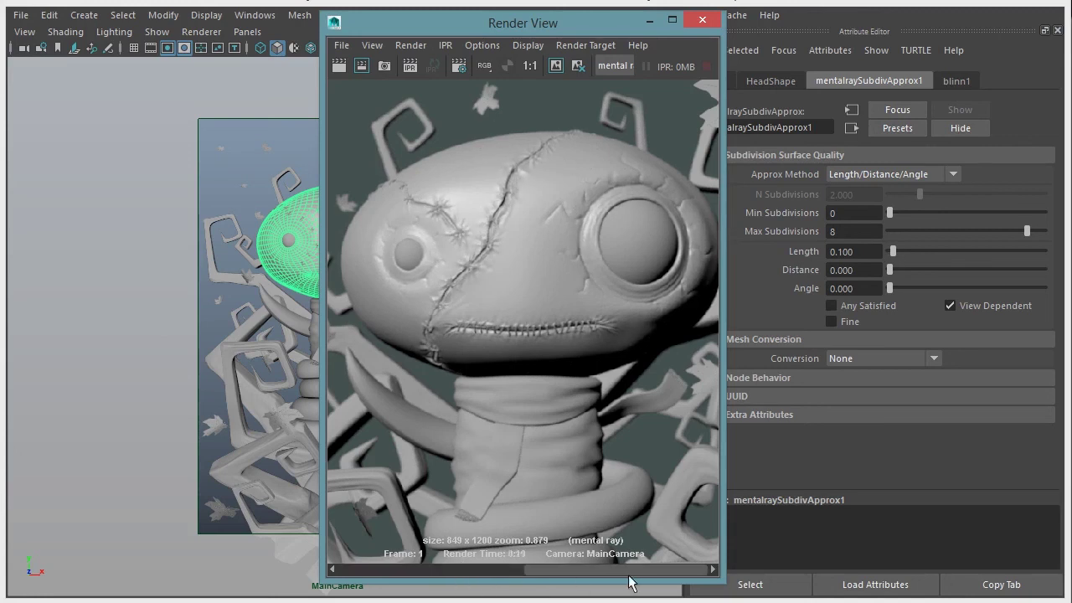
mouse_move(546, 590)
left_mouse_down()
mouse_move(437, 591)
mouse_move(672, 591)
mouse_move(432, 596)
left_mouse_up()
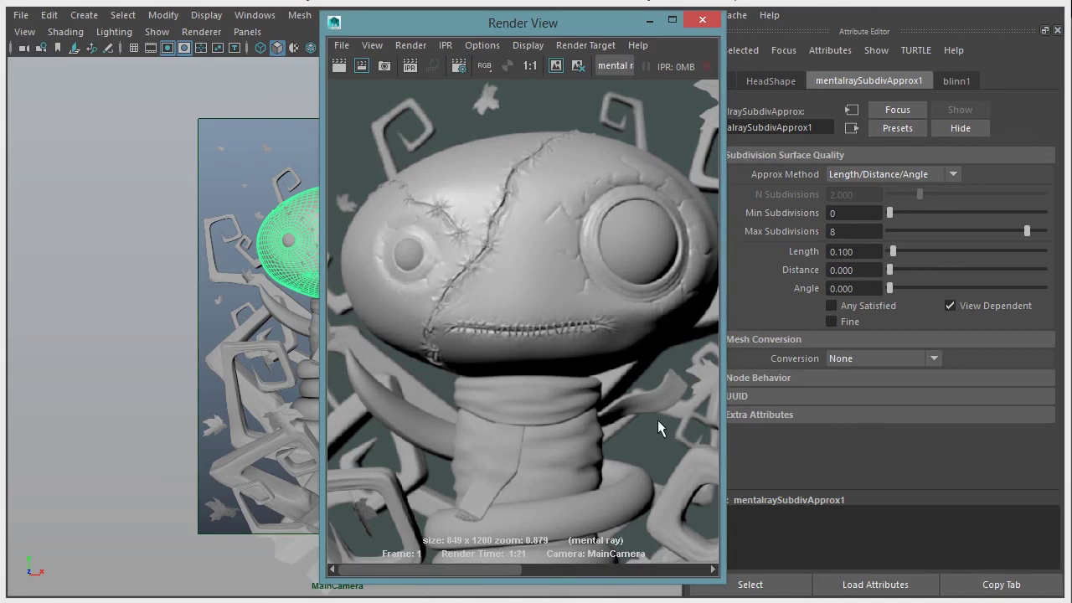